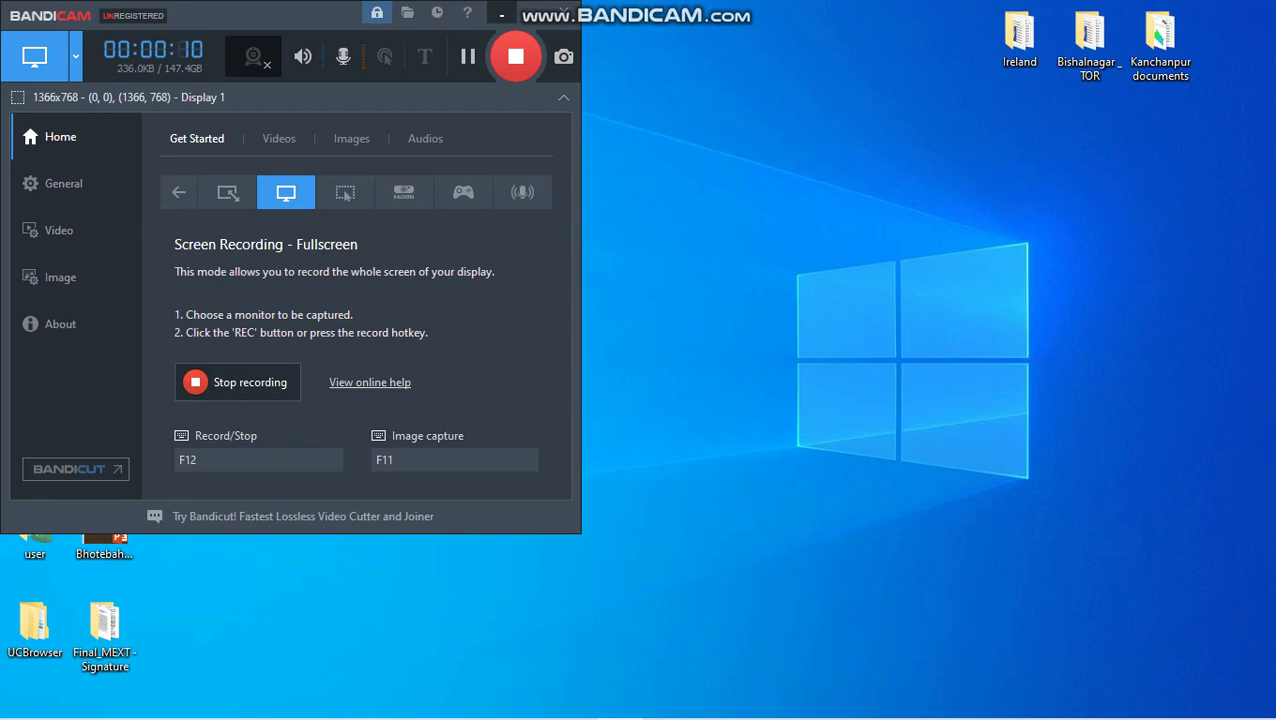
Step: Switch to Chrome and search the web in a new tab for "download nepali google input tools"
click(501, 14)
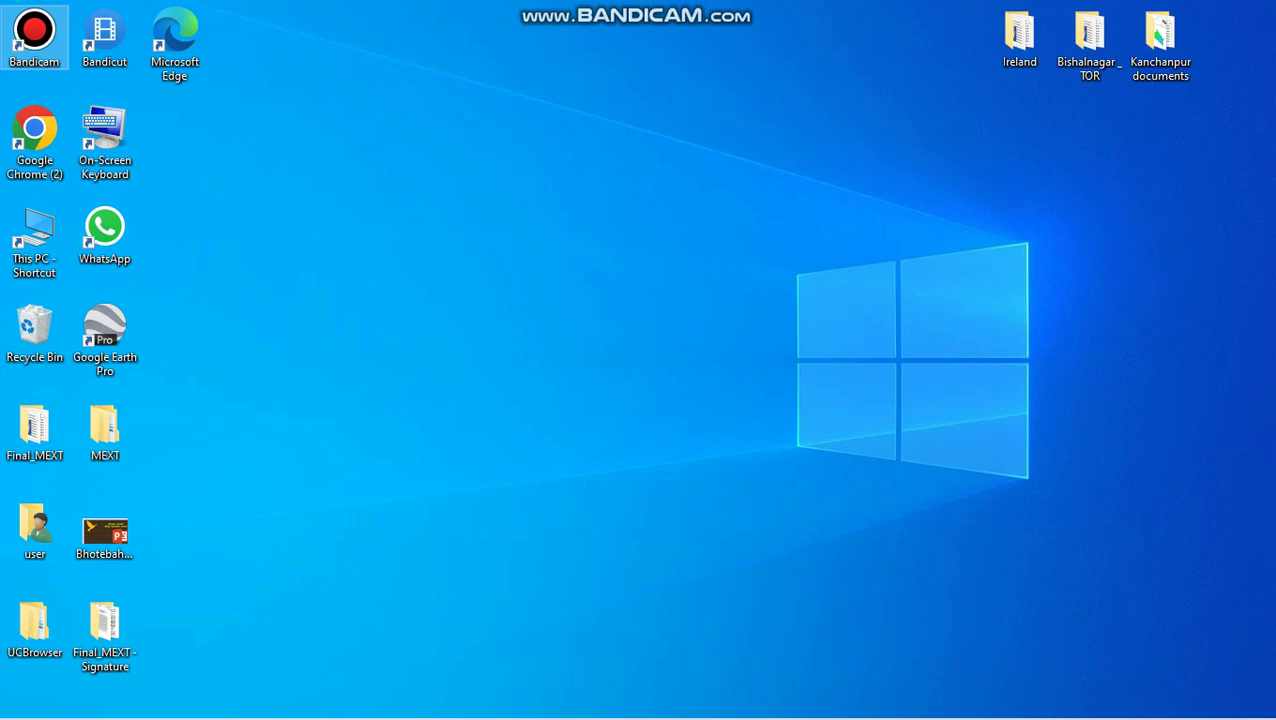
mouse_move(572, 716)
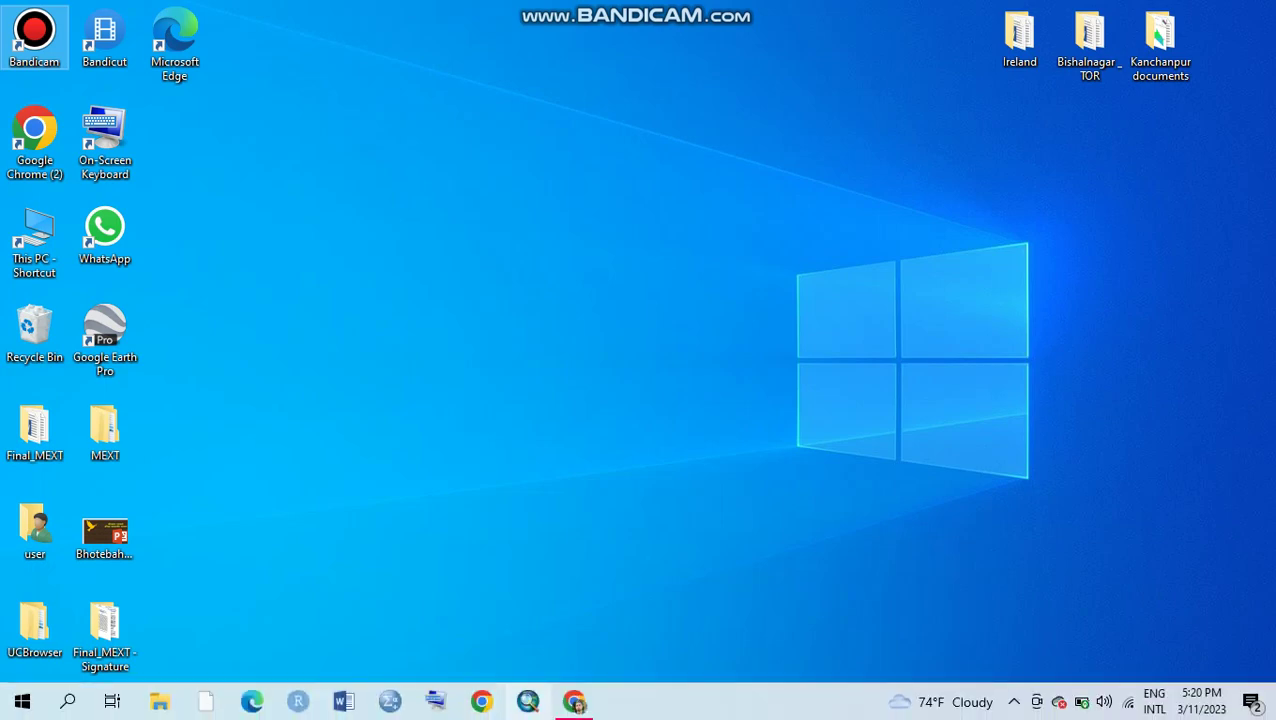
click(575, 702)
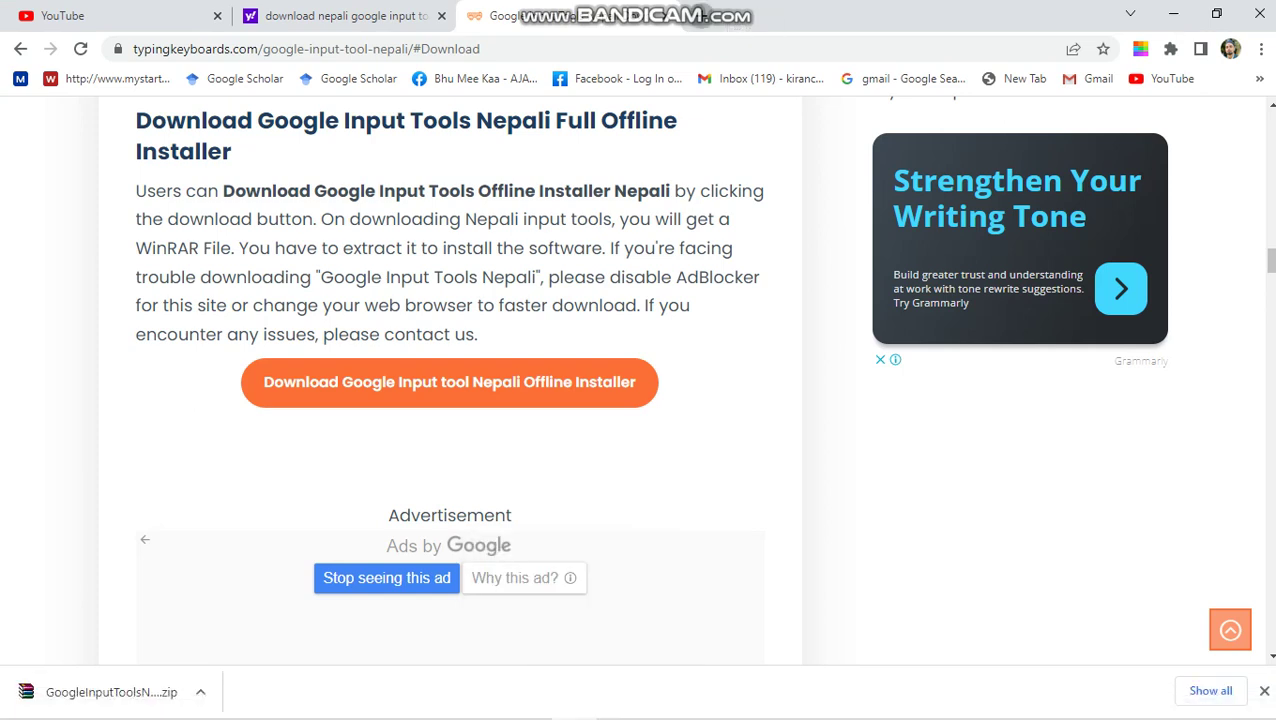
click(700, 15)
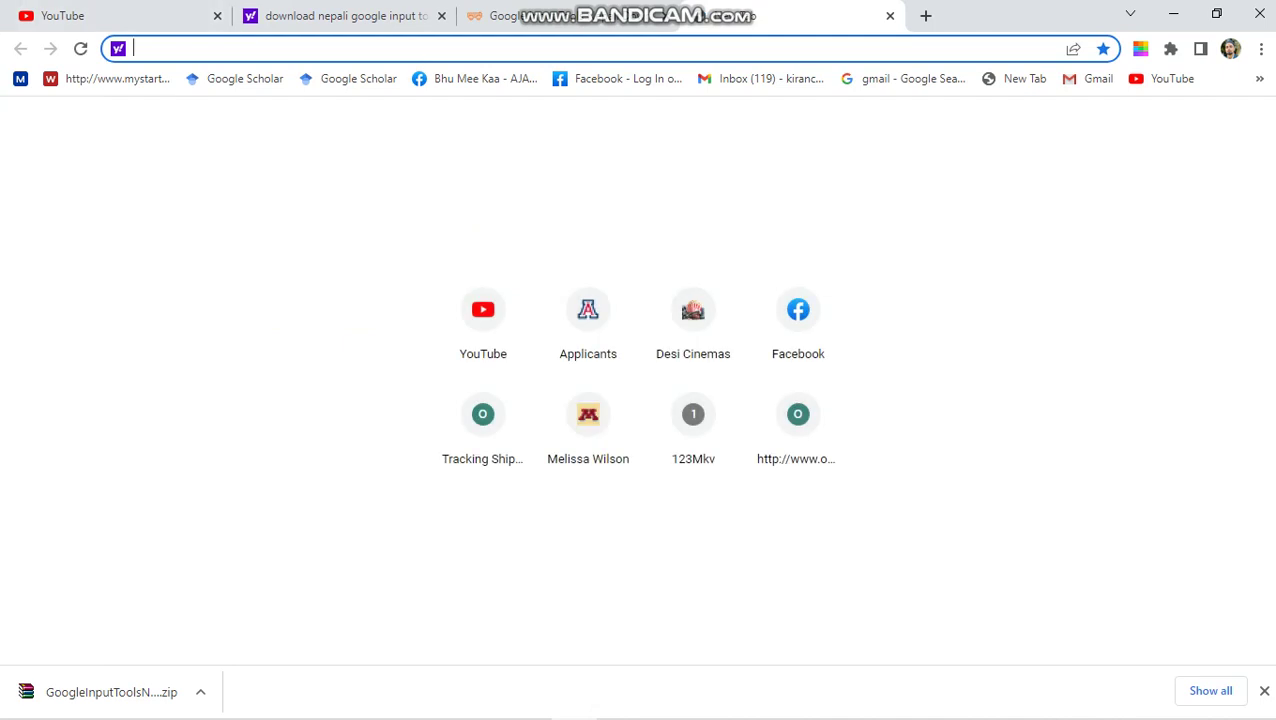
text(d)
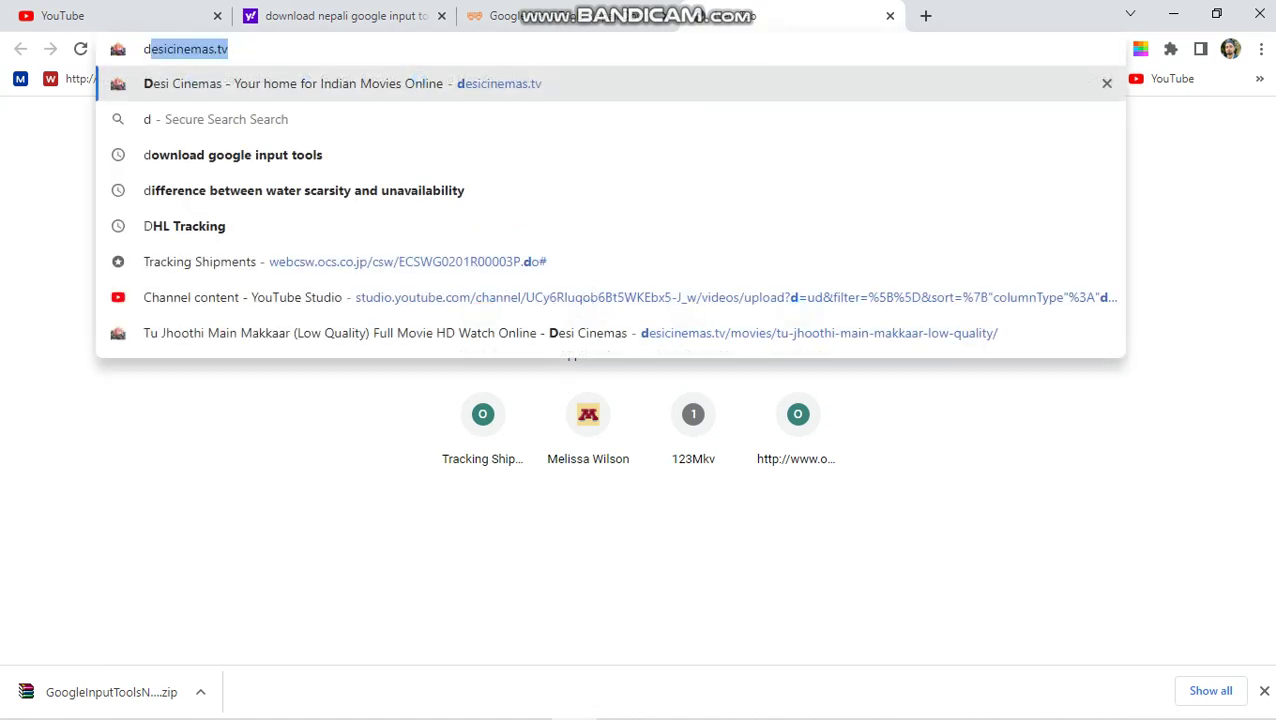
text(ownload)
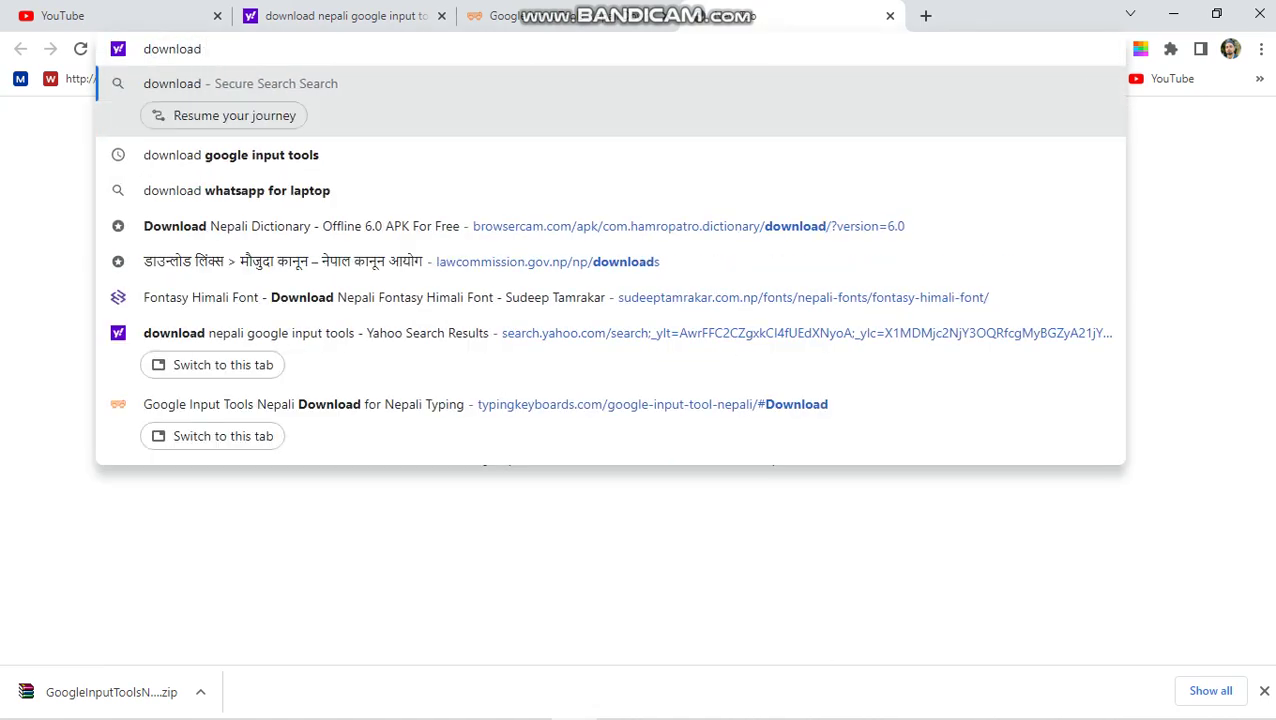
text( nepali g)
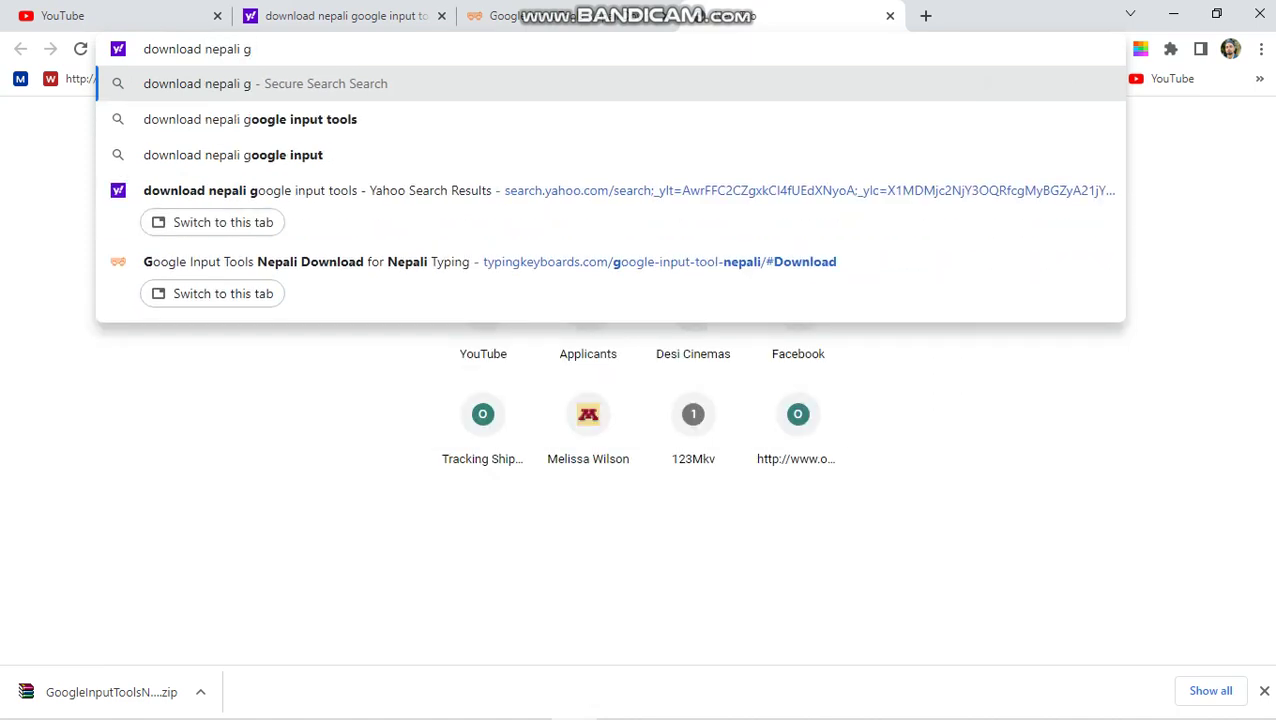
key(Down)
key(Return)
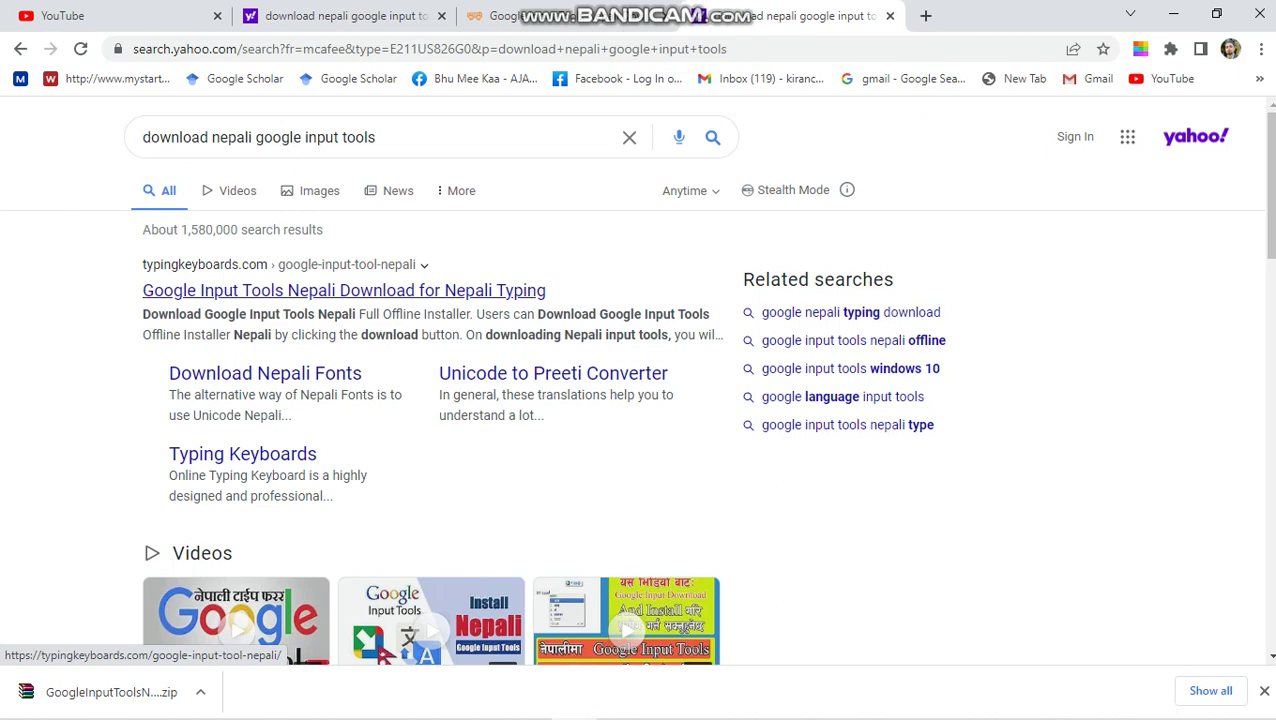
Step: Download the Google Input Tools Nepali offline installer from the typingkeyboards.com search result
click(343, 290)
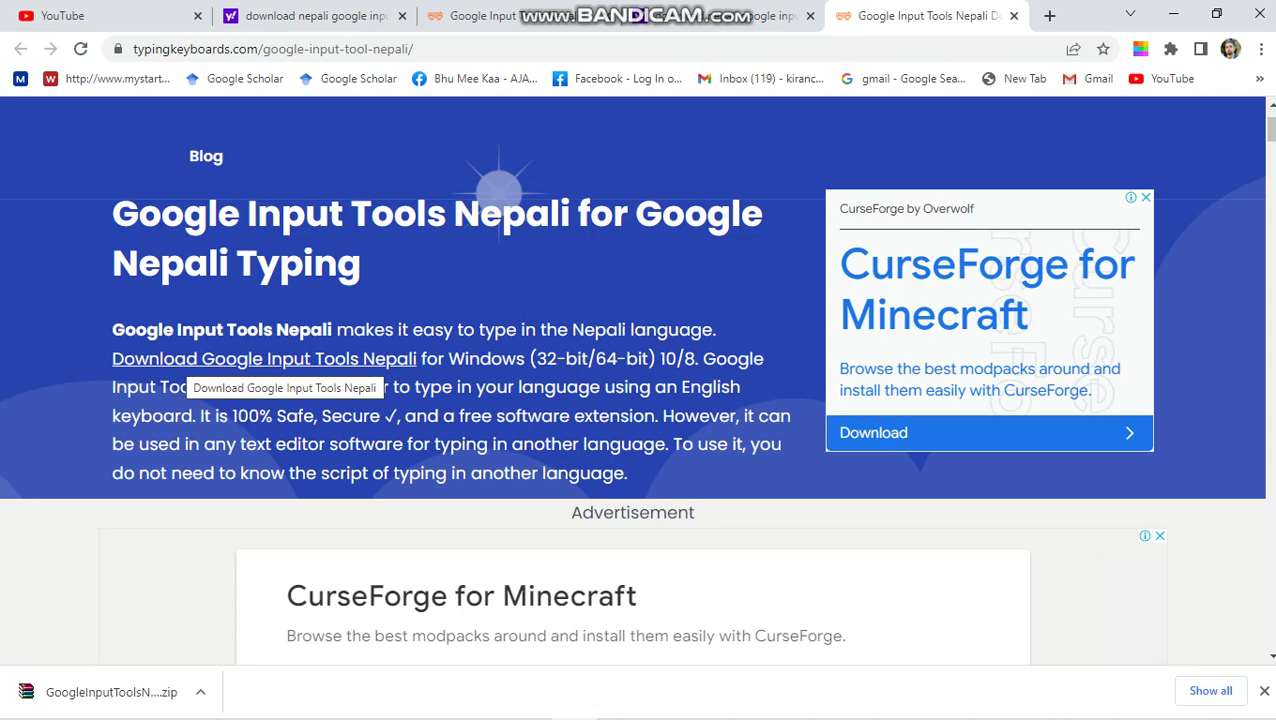
click(385, 362)
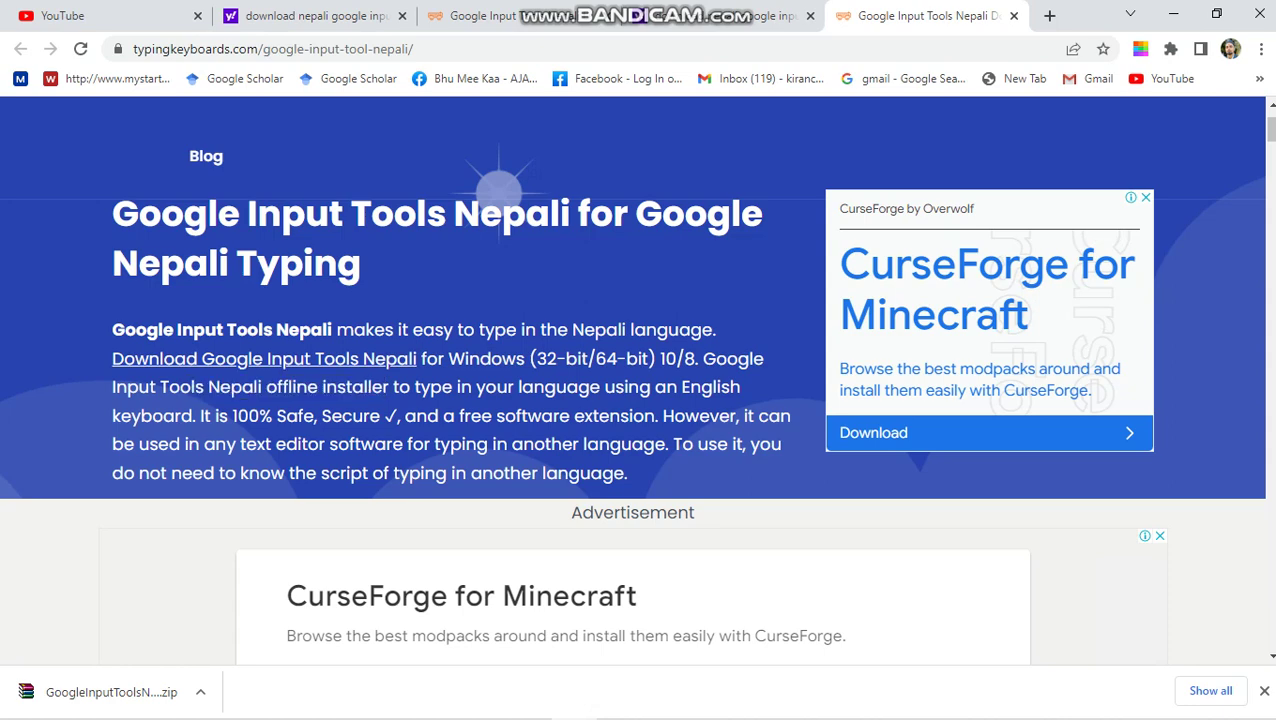
scroll(449, 400, down, 3)
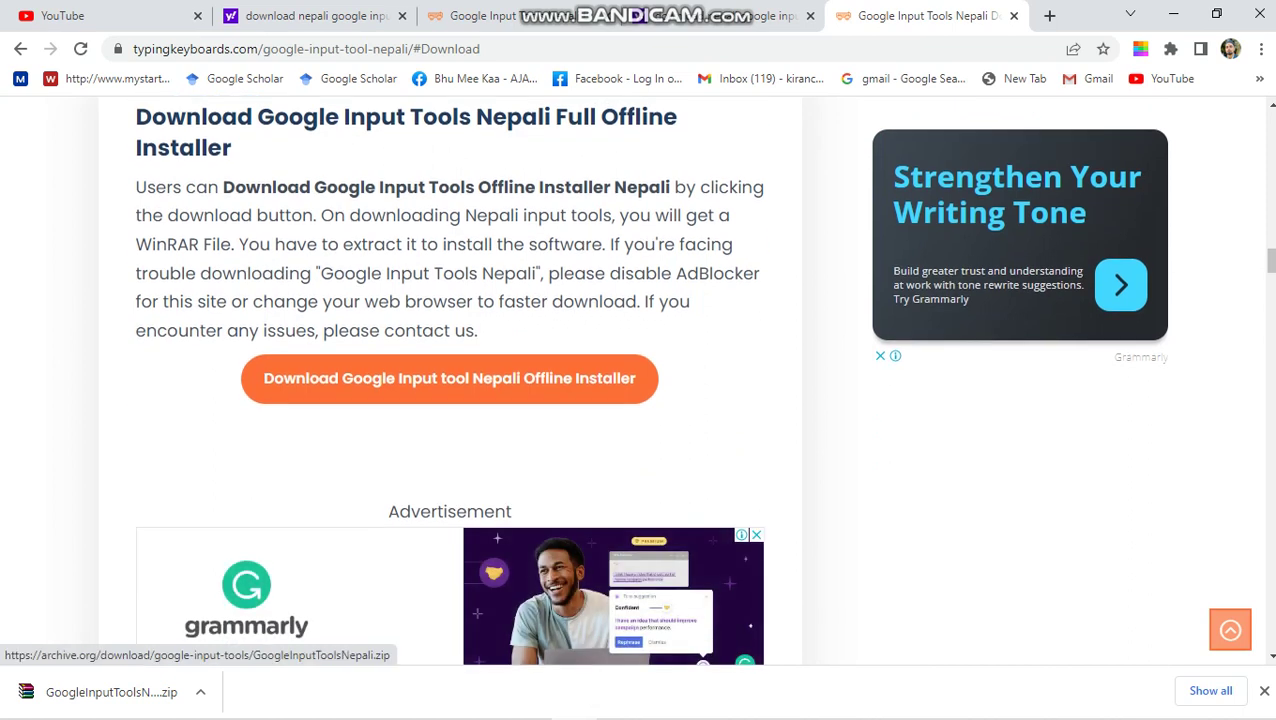
click(449, 378)
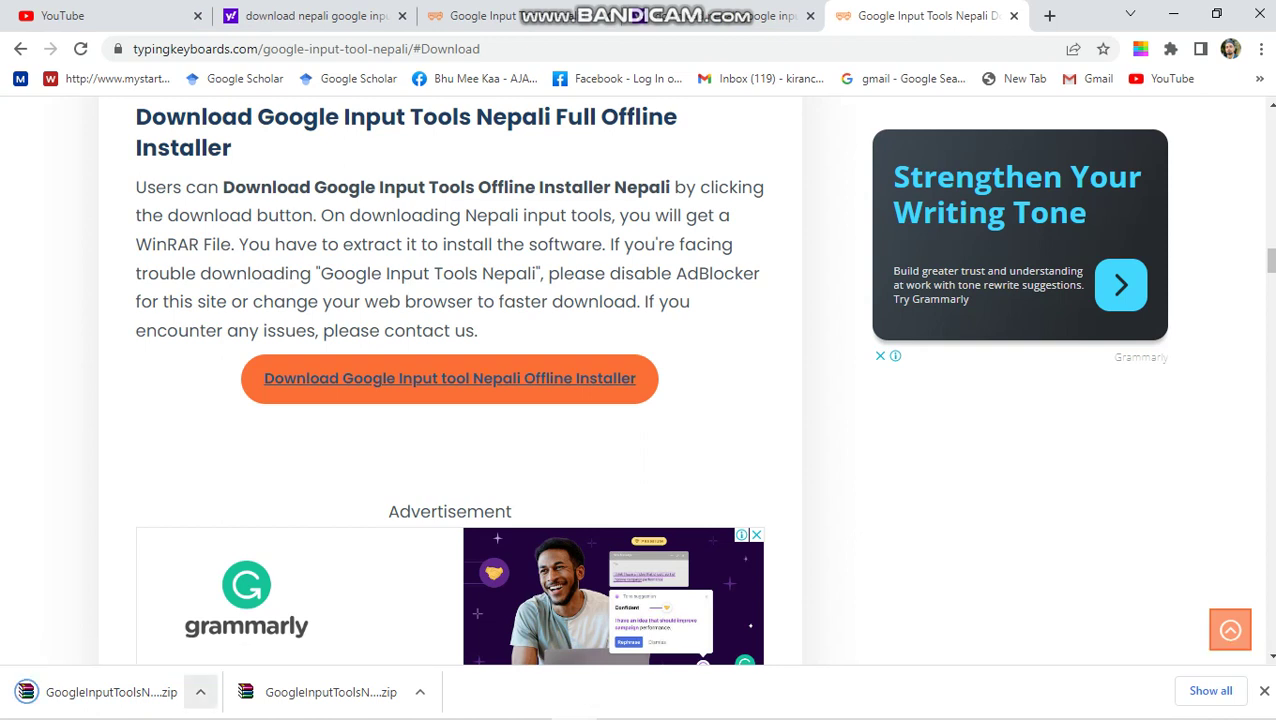
Step: Open the newly downloaded GoogleInputToolsNepali (1).zip archive in WinRAR and enter its GoogleInputToolsNepali folder
click(200, 692)
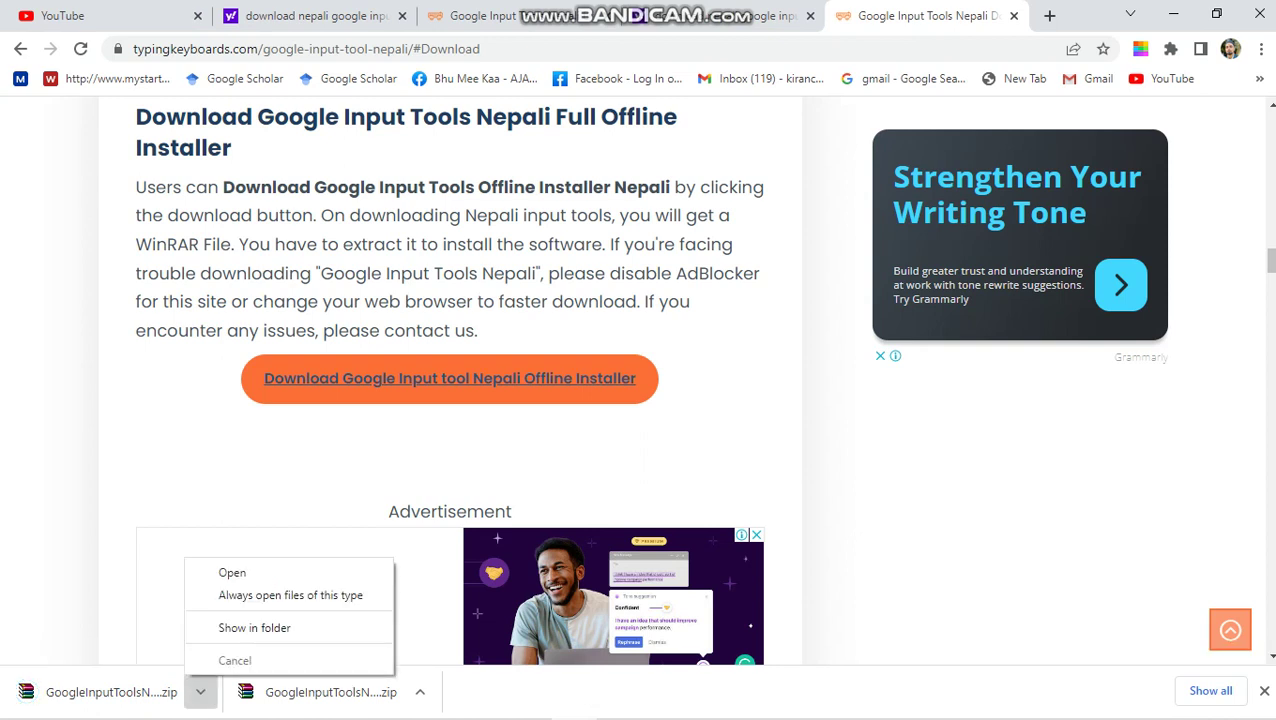
click(232, 572)
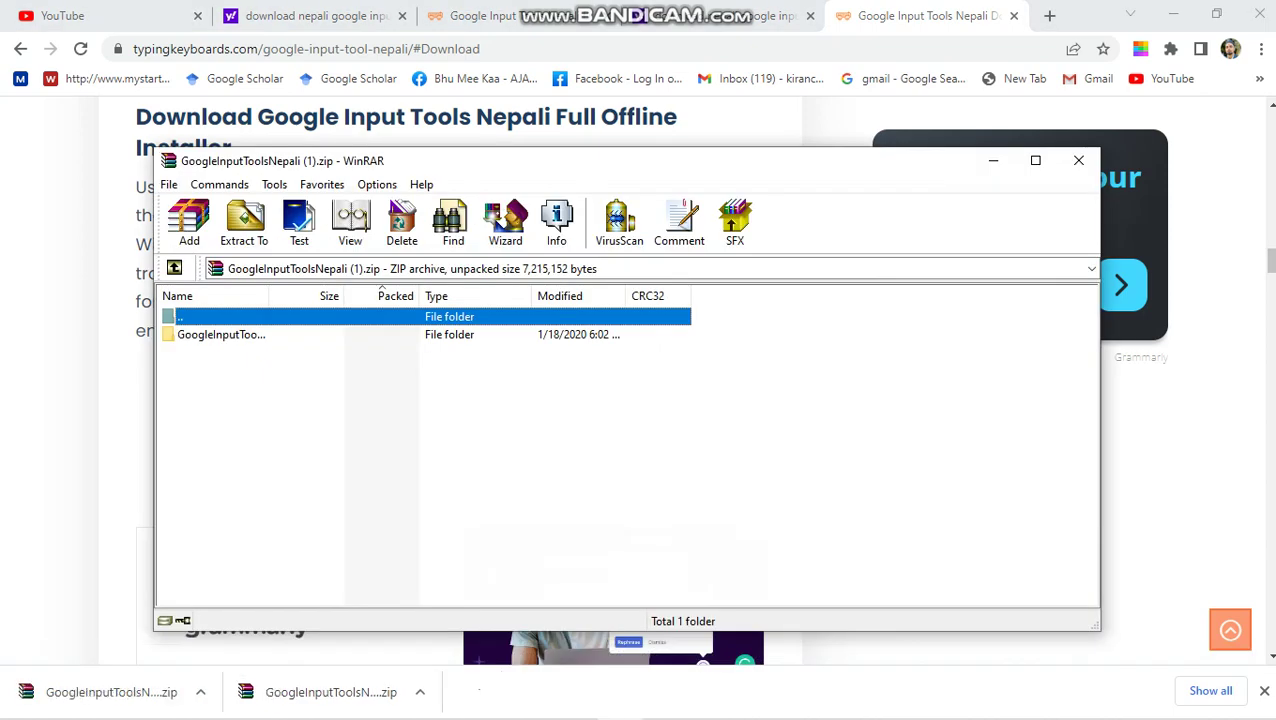
double_click(221, 334)
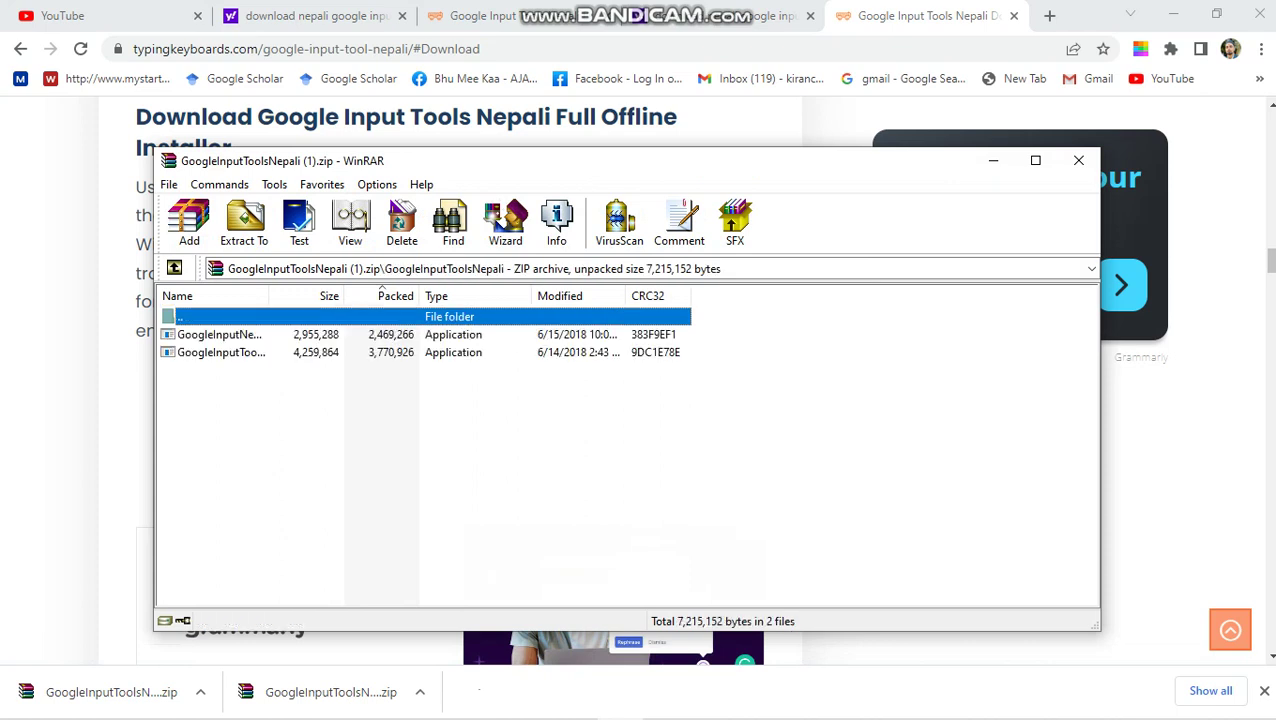
Step: Run GoogleInputNepali.exe from the archive and finish its installation wizard
click(221, 334)
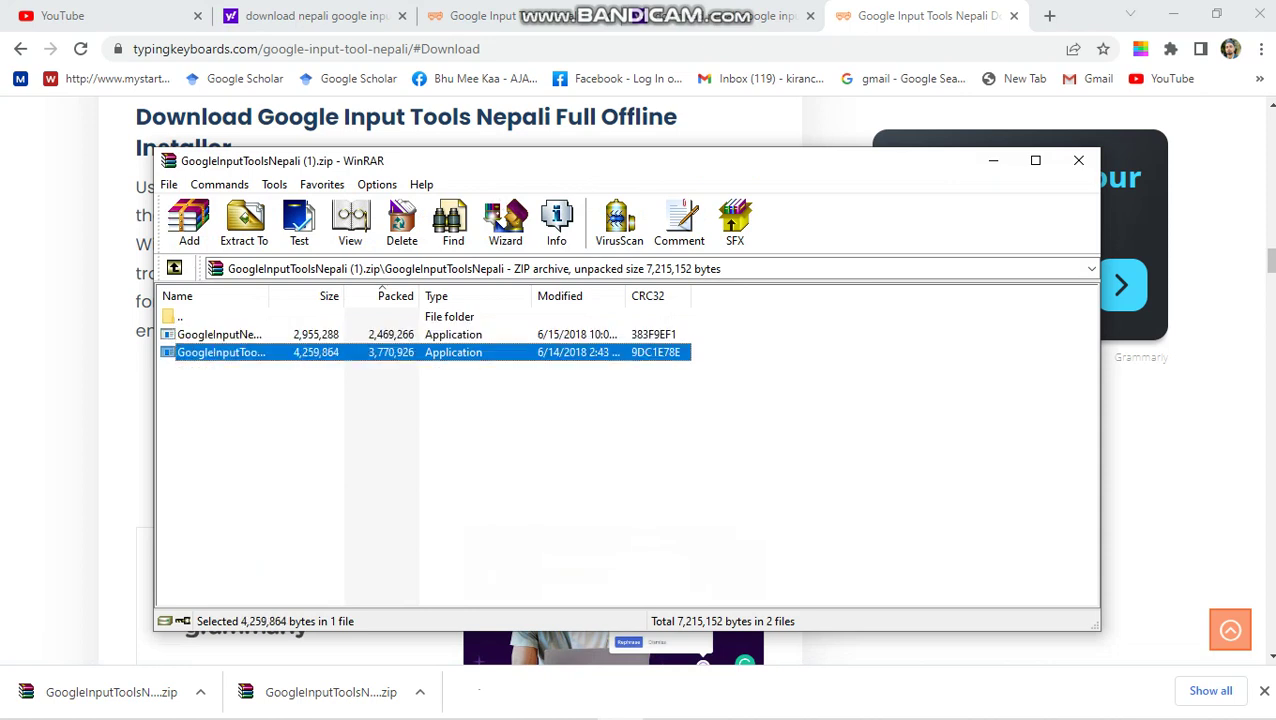
click(221, 352)
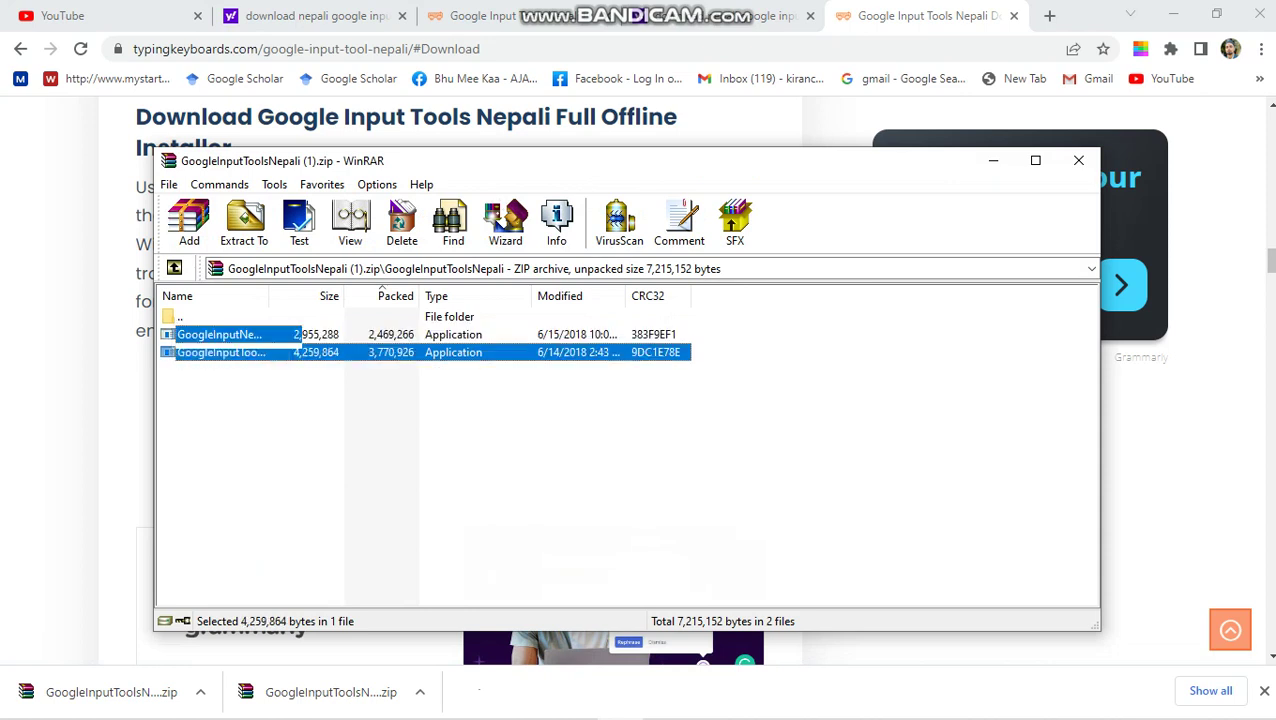
click(221, 334)
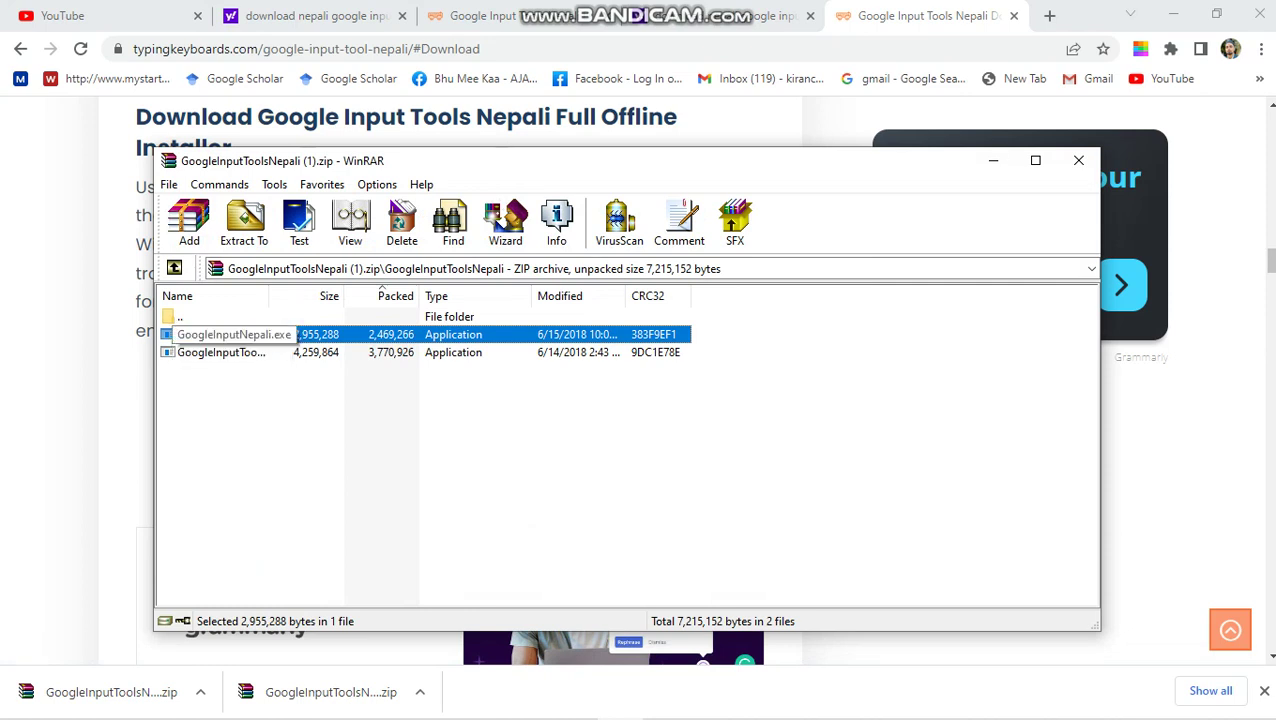
key(Return)
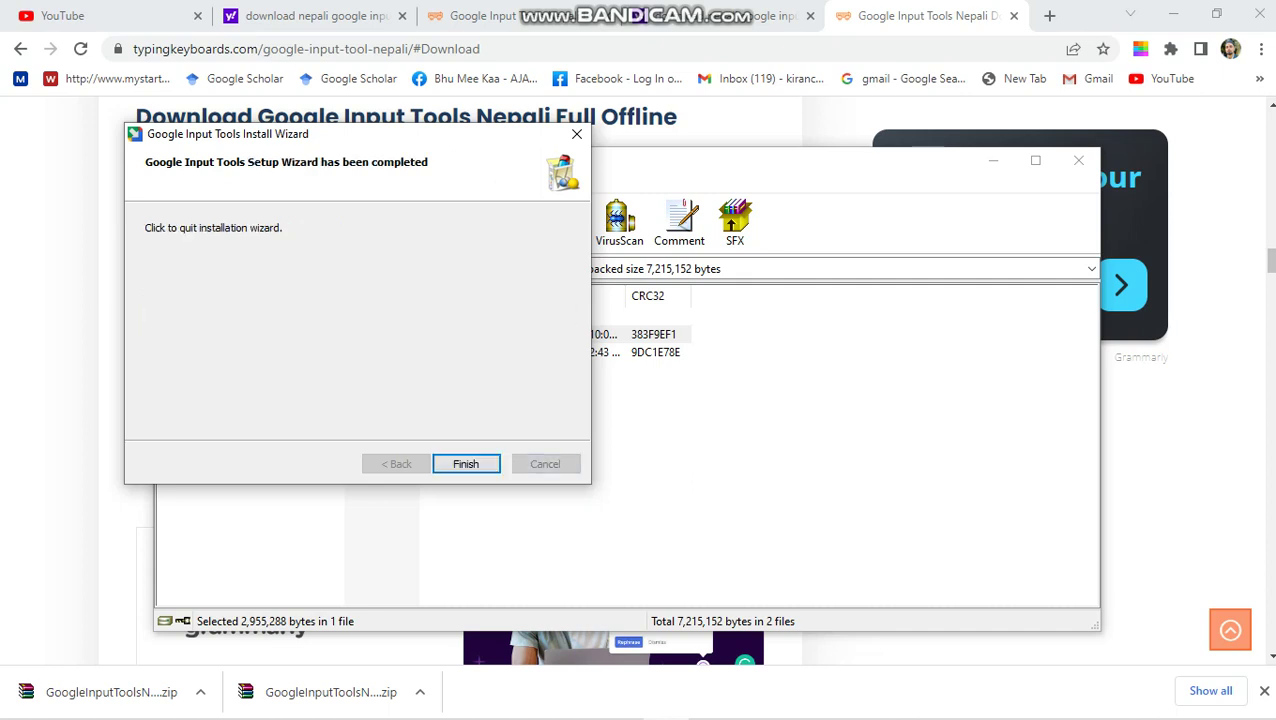
key(Return)
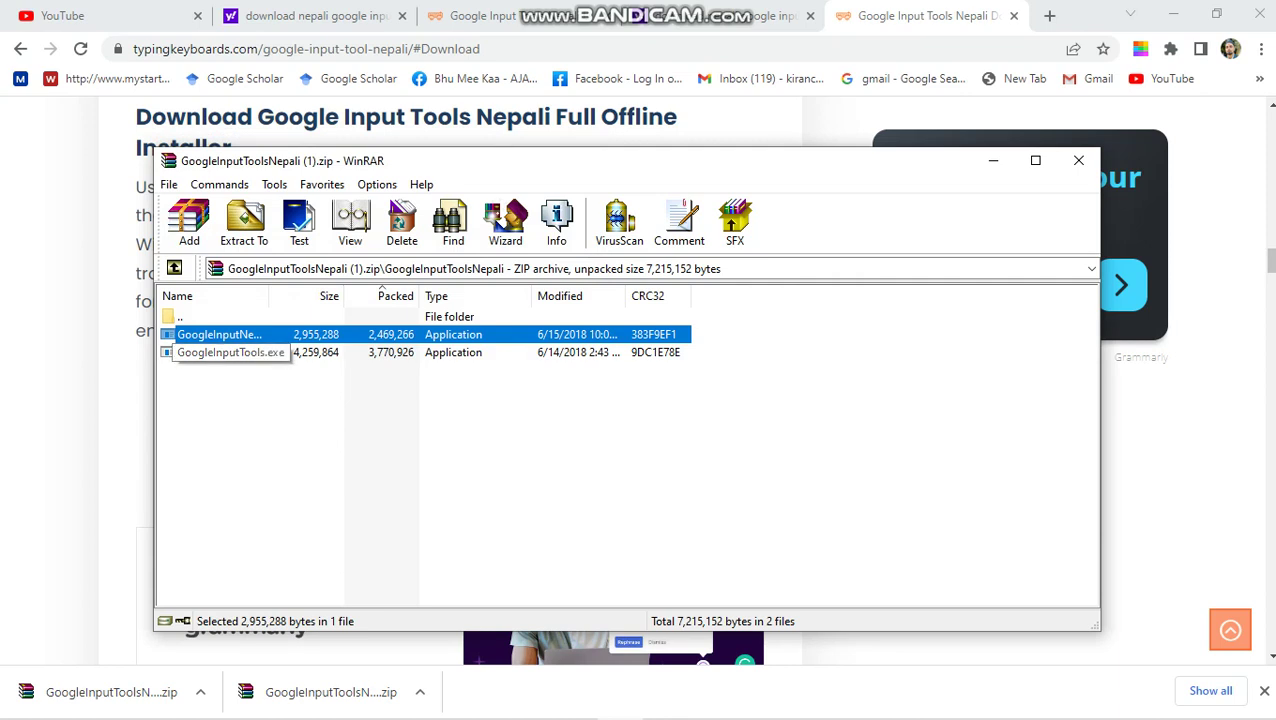
Step: Install GoogleInputTools.exe from the archive, and close the archive and minimize the browser once its wizard is finished
click(220, 352)
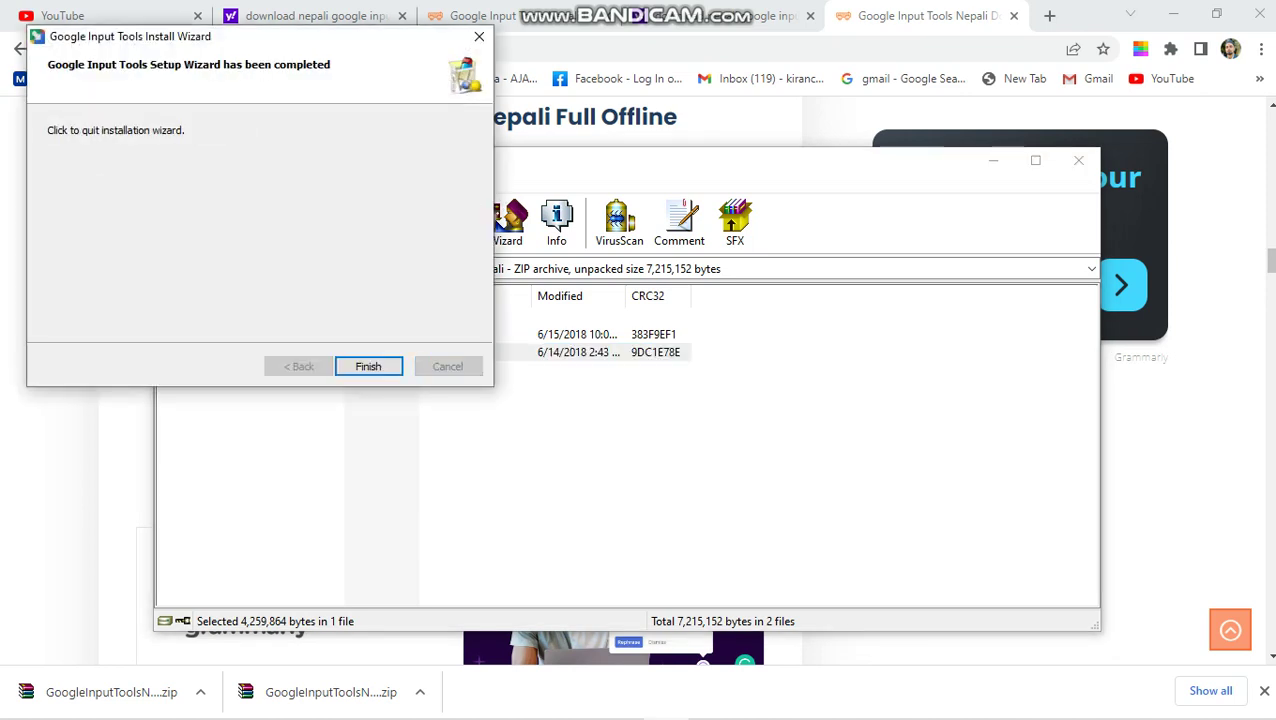
click(368, 366)
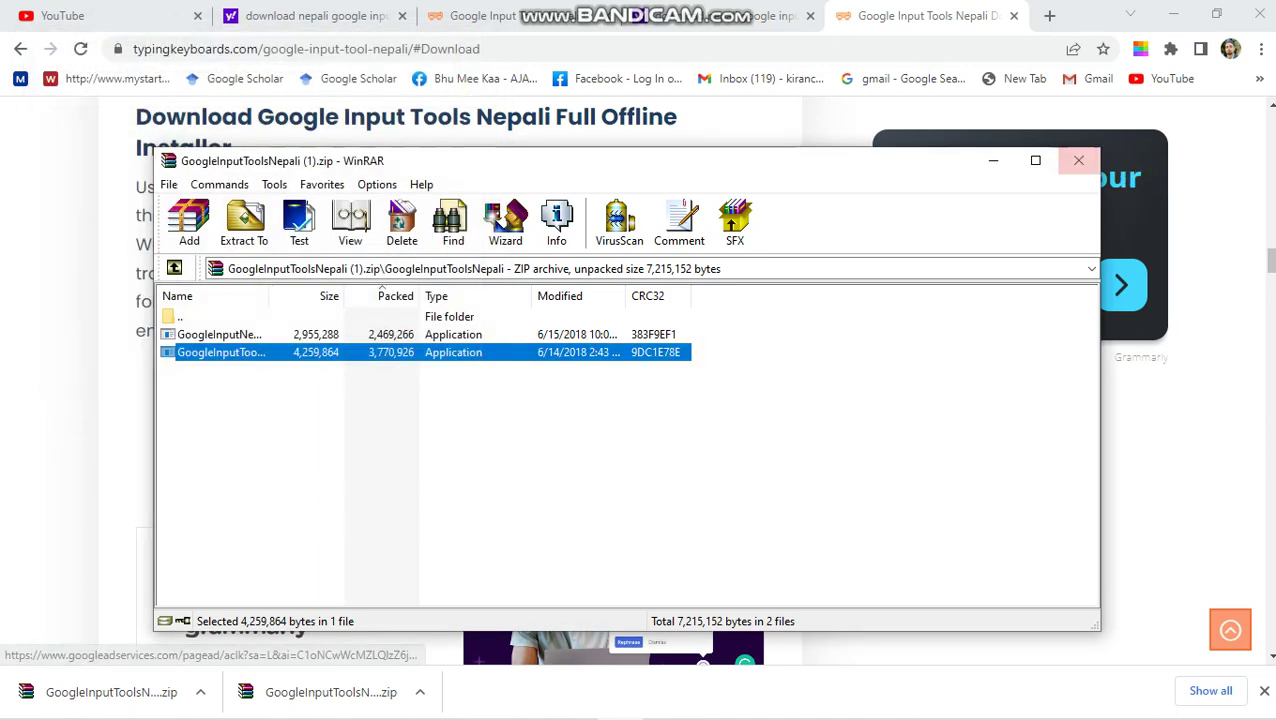
click(1078, 160)
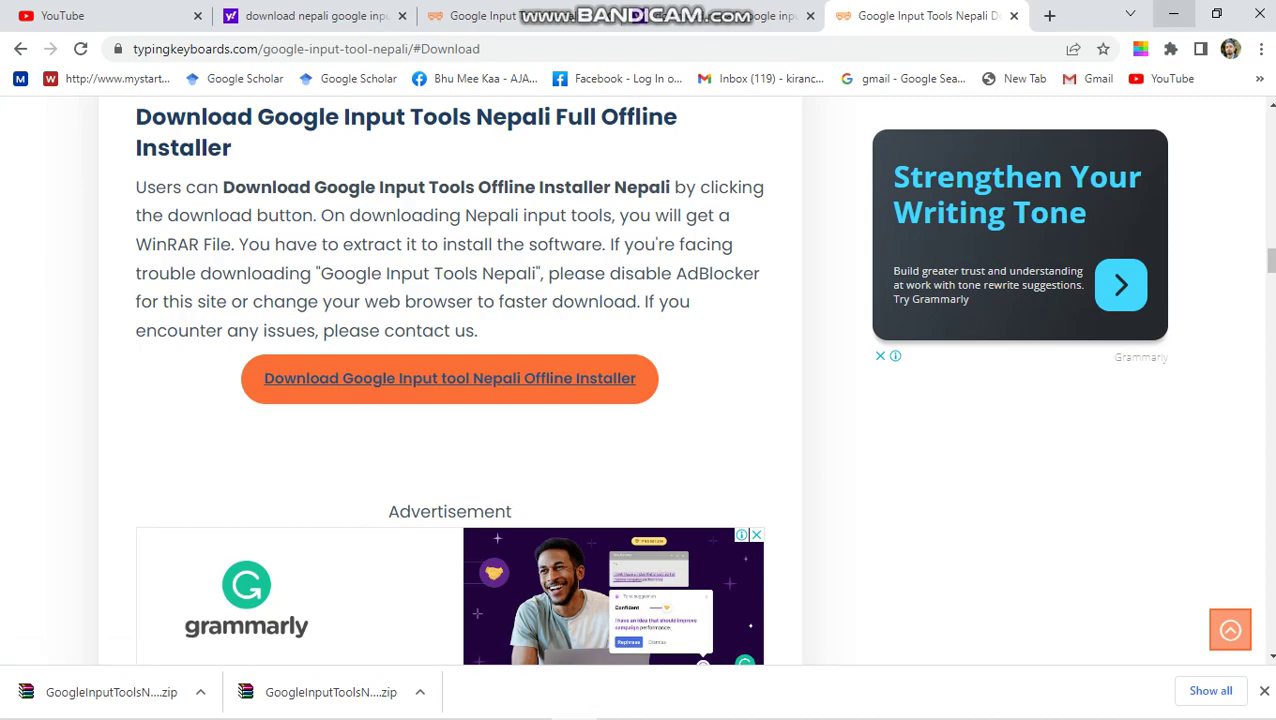
click(1173, 14)
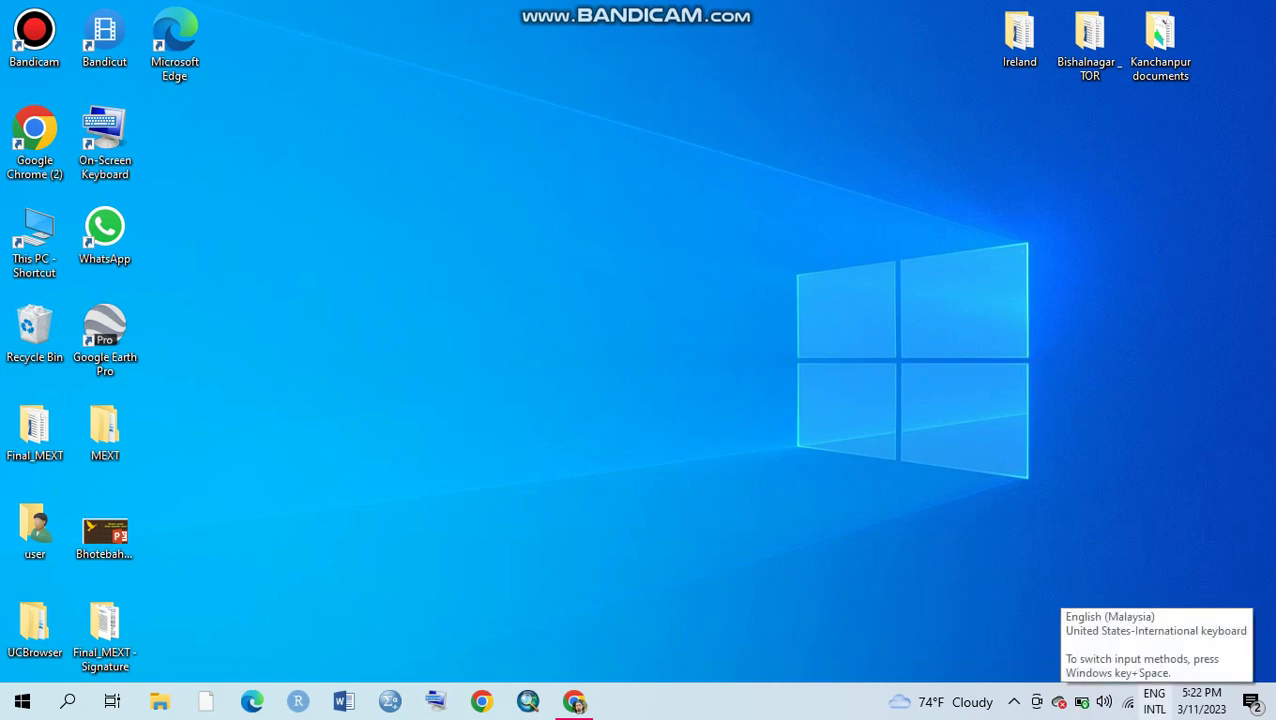
Step: Examine the system's list of input languages and keyboards for the Nepali Google Input Tools entry
click(1154, 701)
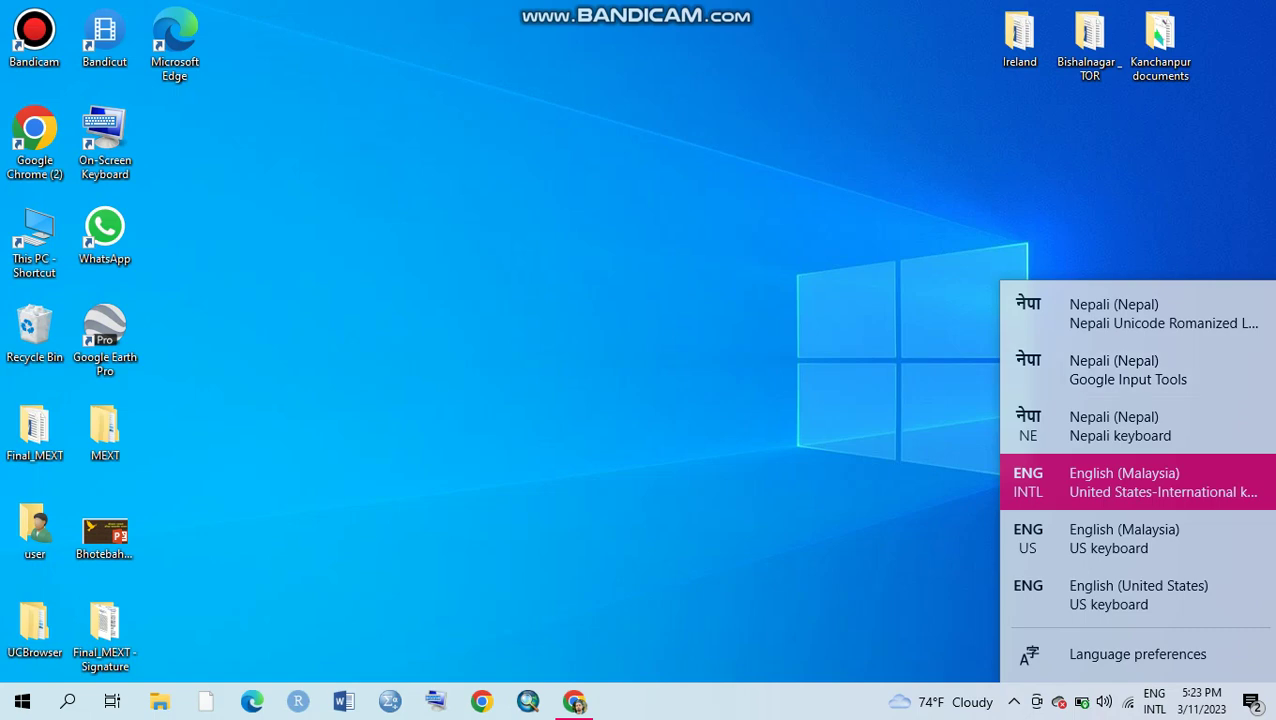
click(22, 702)
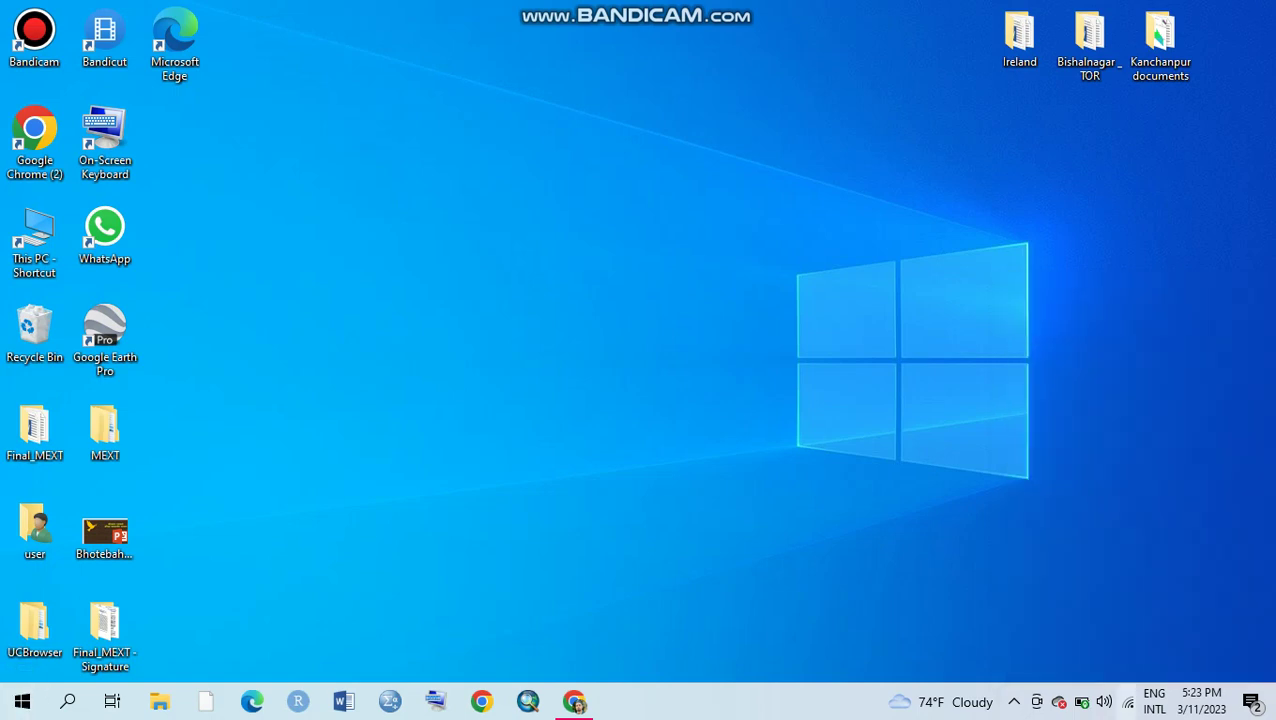
click(1154, 701)
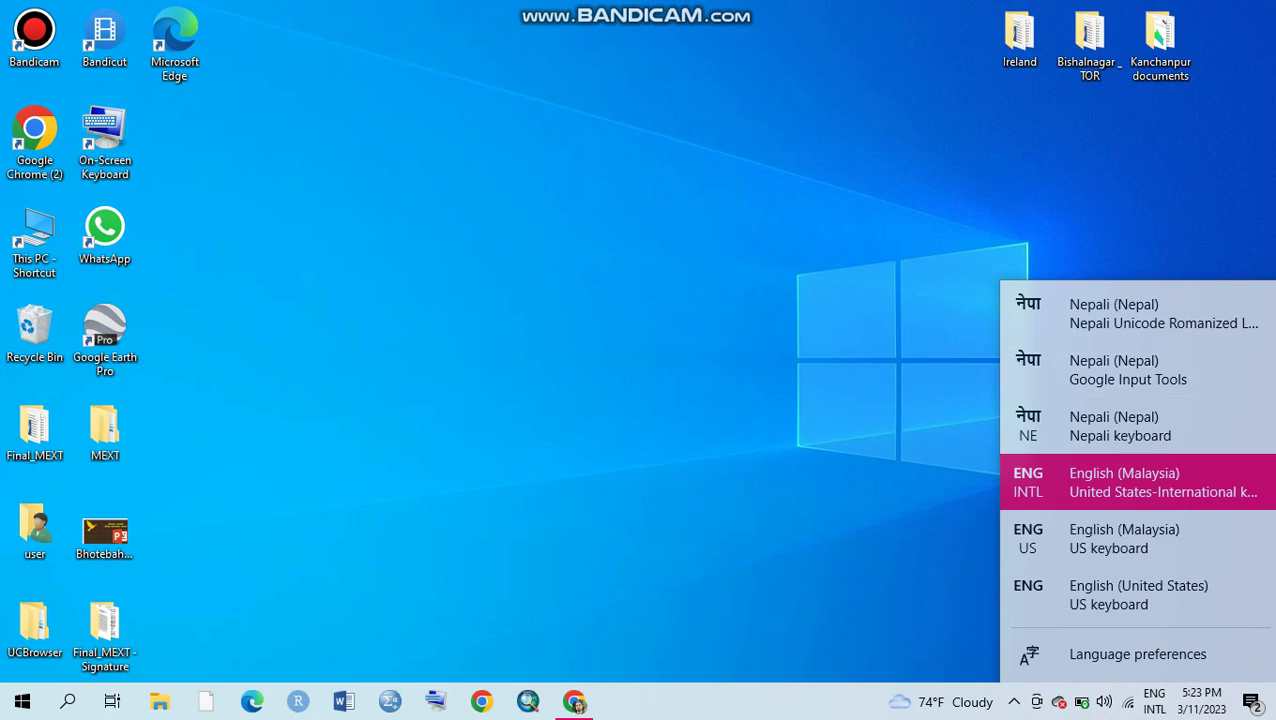
key(Escape)
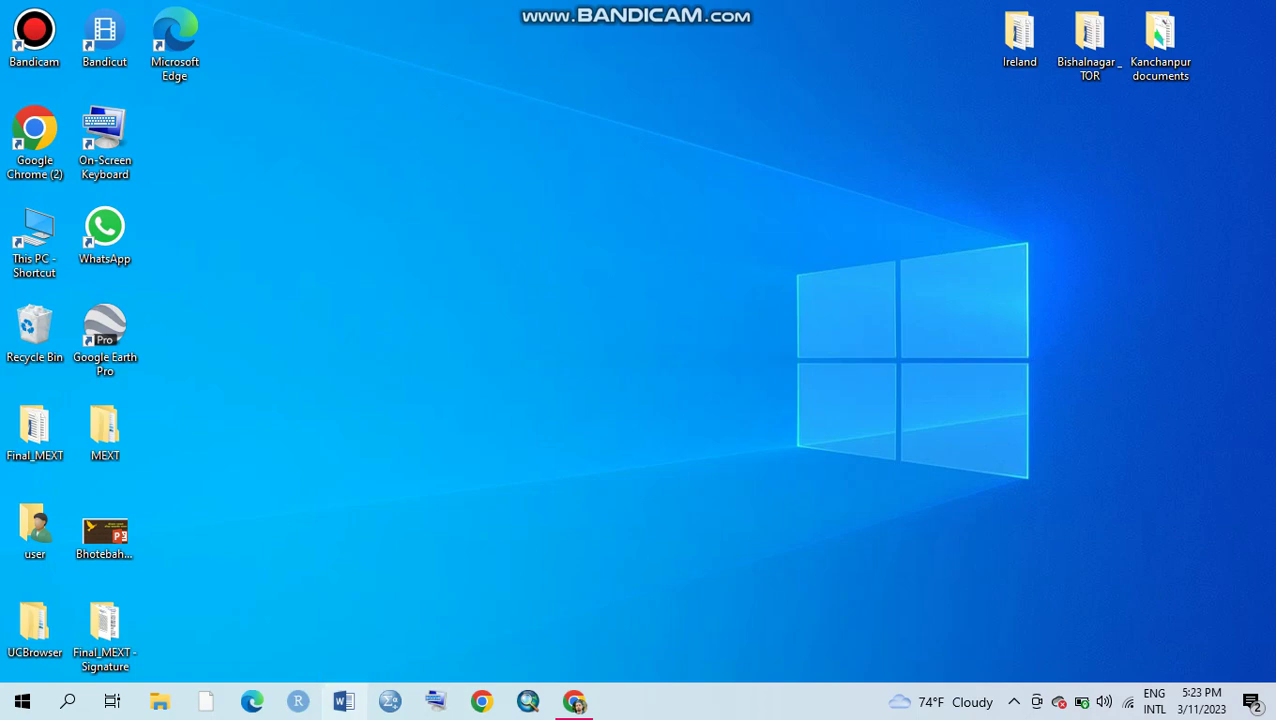
Step: Switch to Word, create a blank document in a maximized window, and dismiss the Office Activation Wizard
click(344, 702)
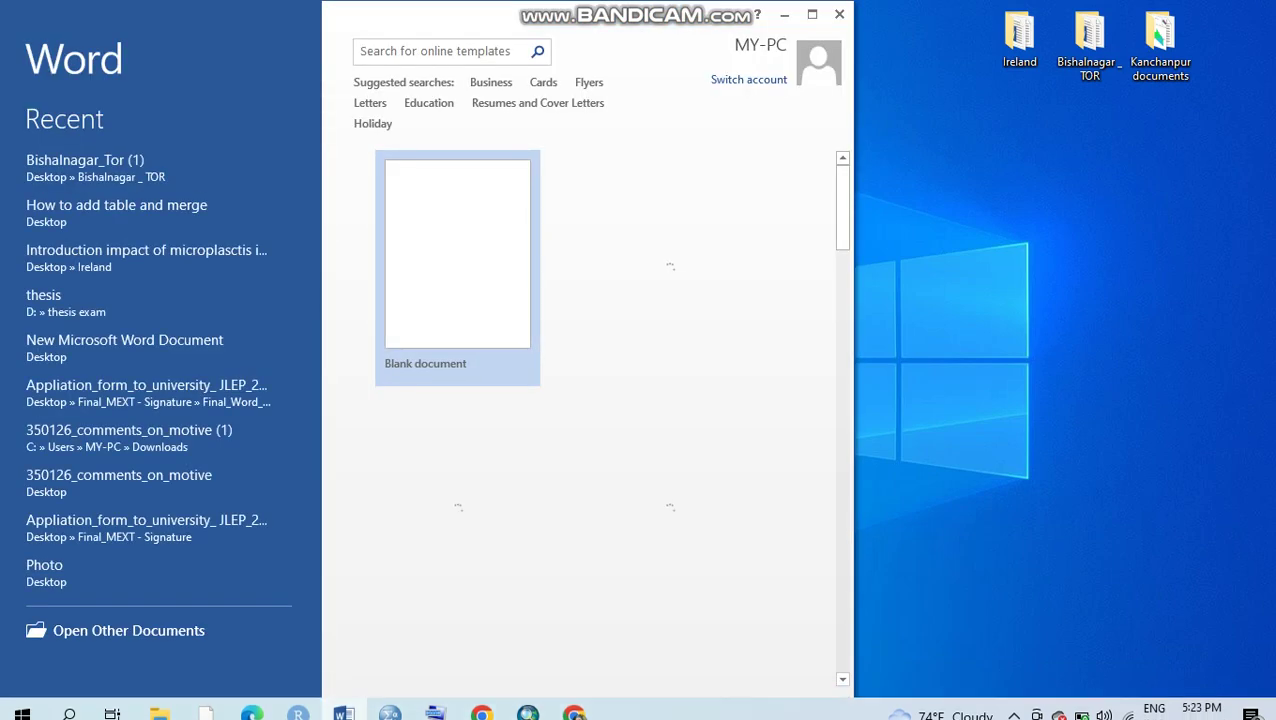
key(Return)
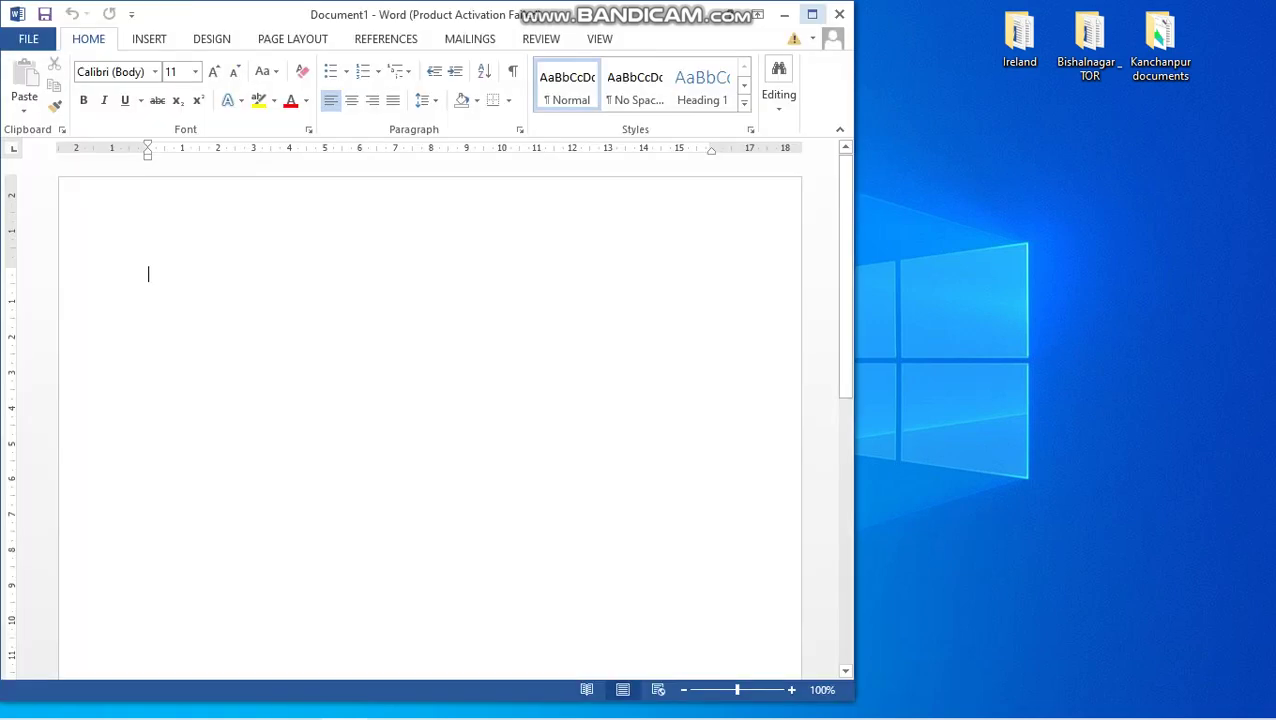
click(812, 14)
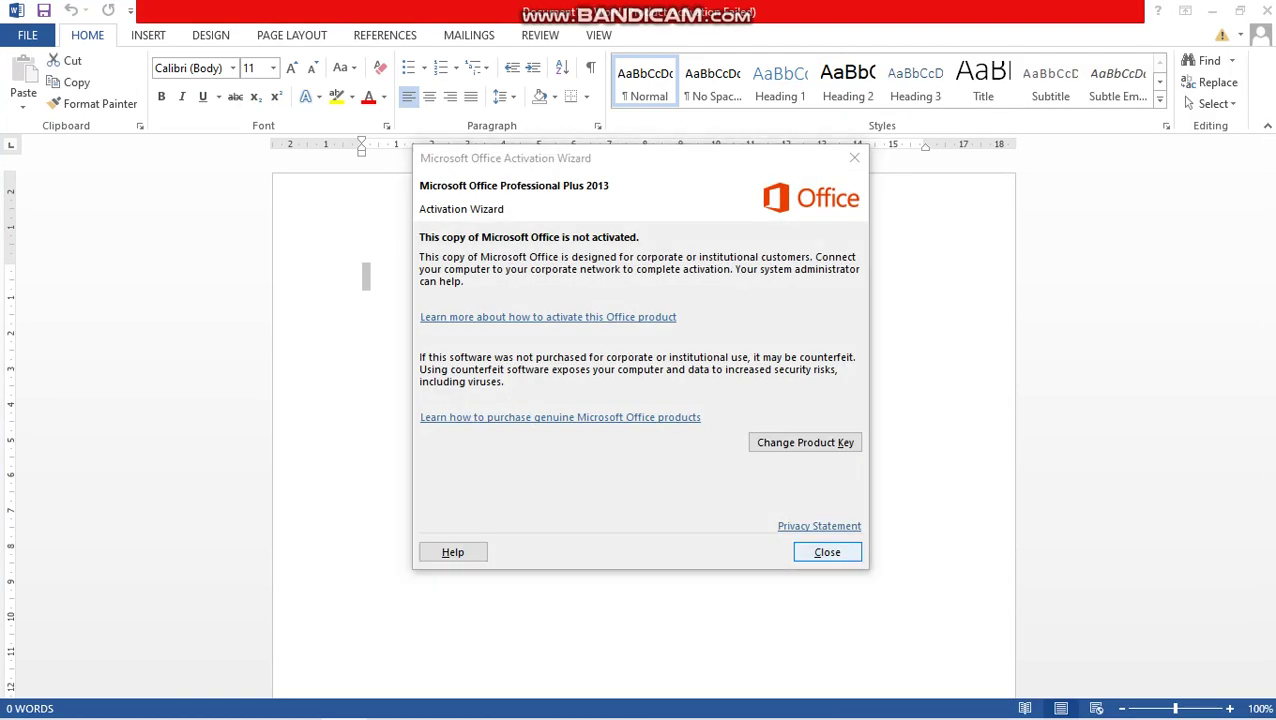
key(Return)
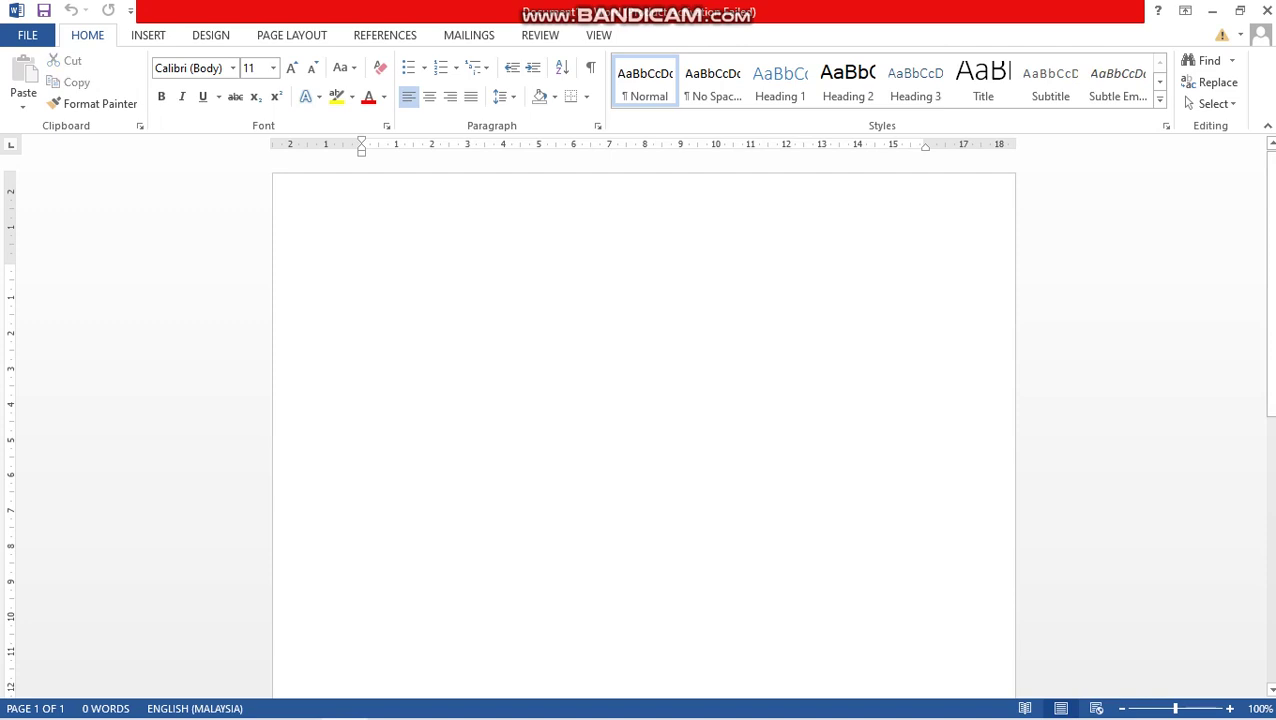
text(me)
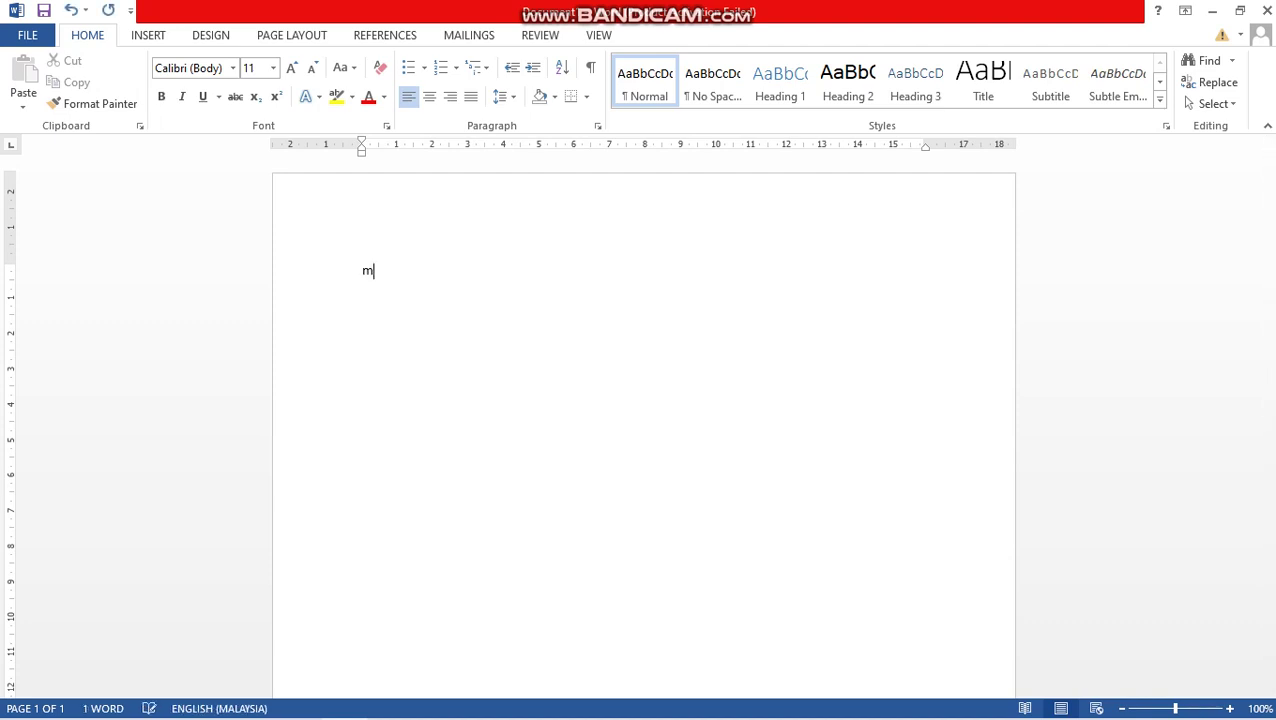
key(BackSpace)
key(BackSpace)
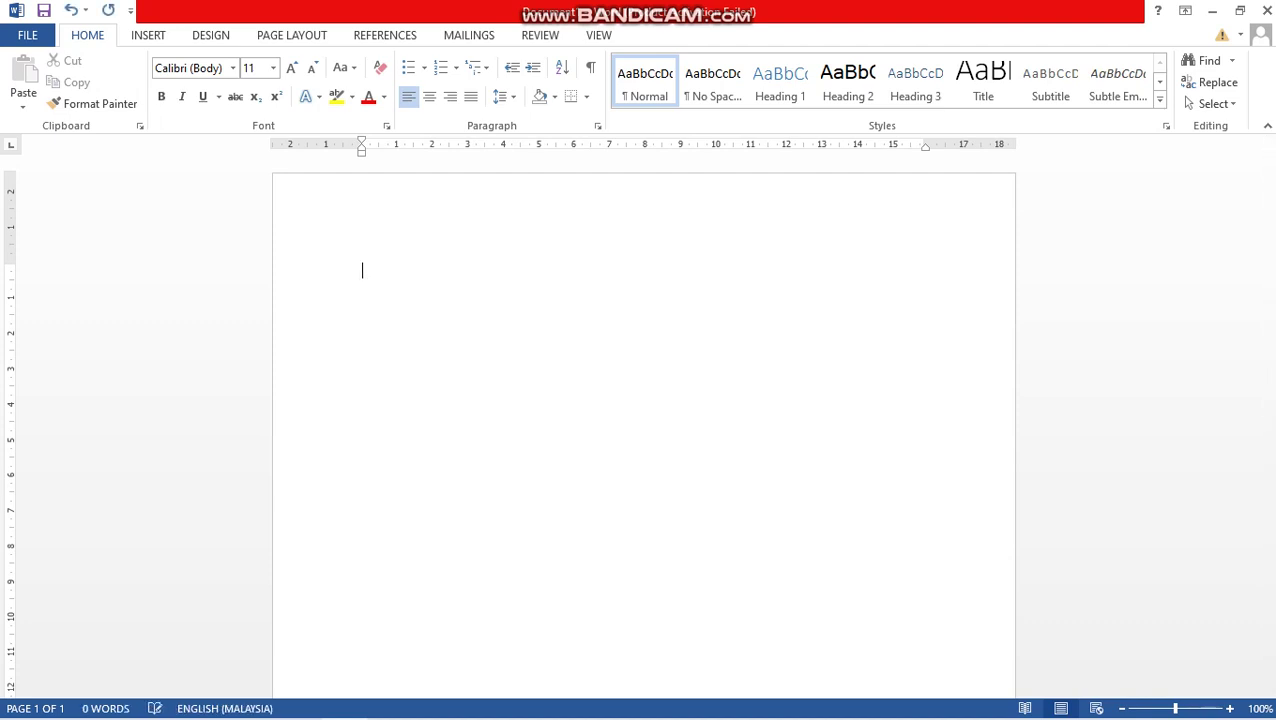
Step: Switch the input method to Nepali (Nepal) Google Input Tools and write "mero" on the first line of the document
key(alt+shift)
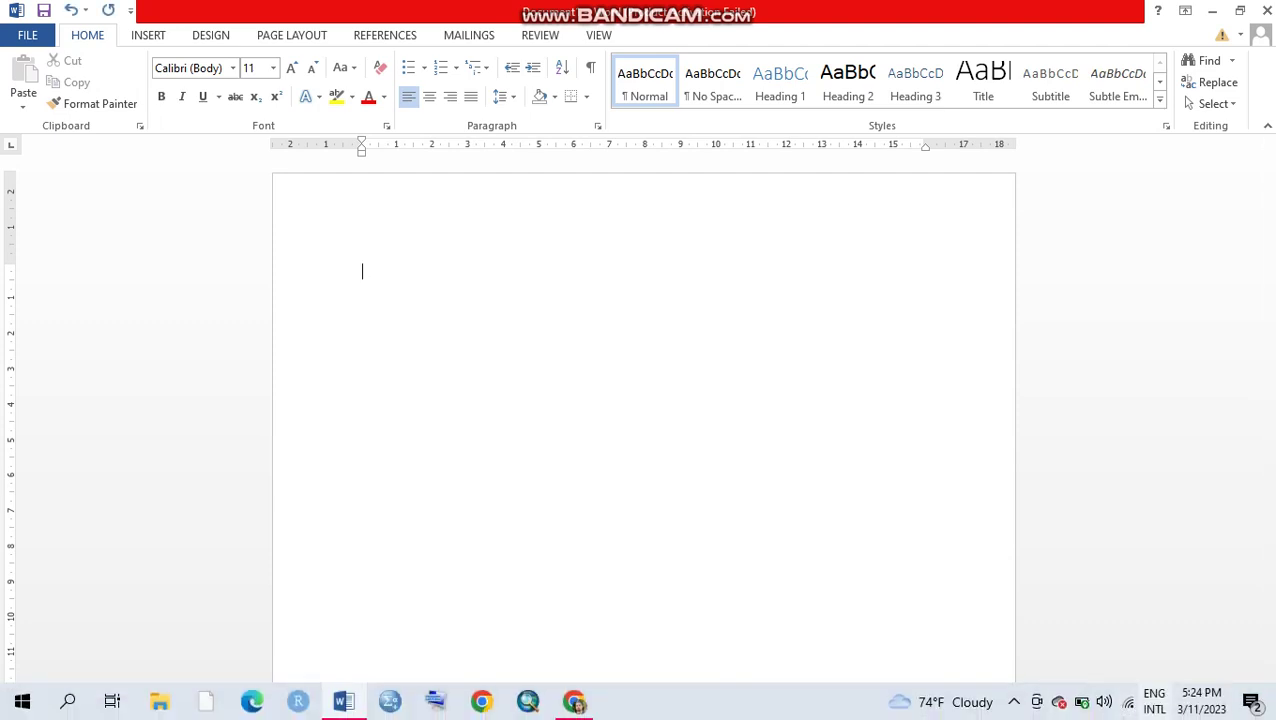
key(super+space)
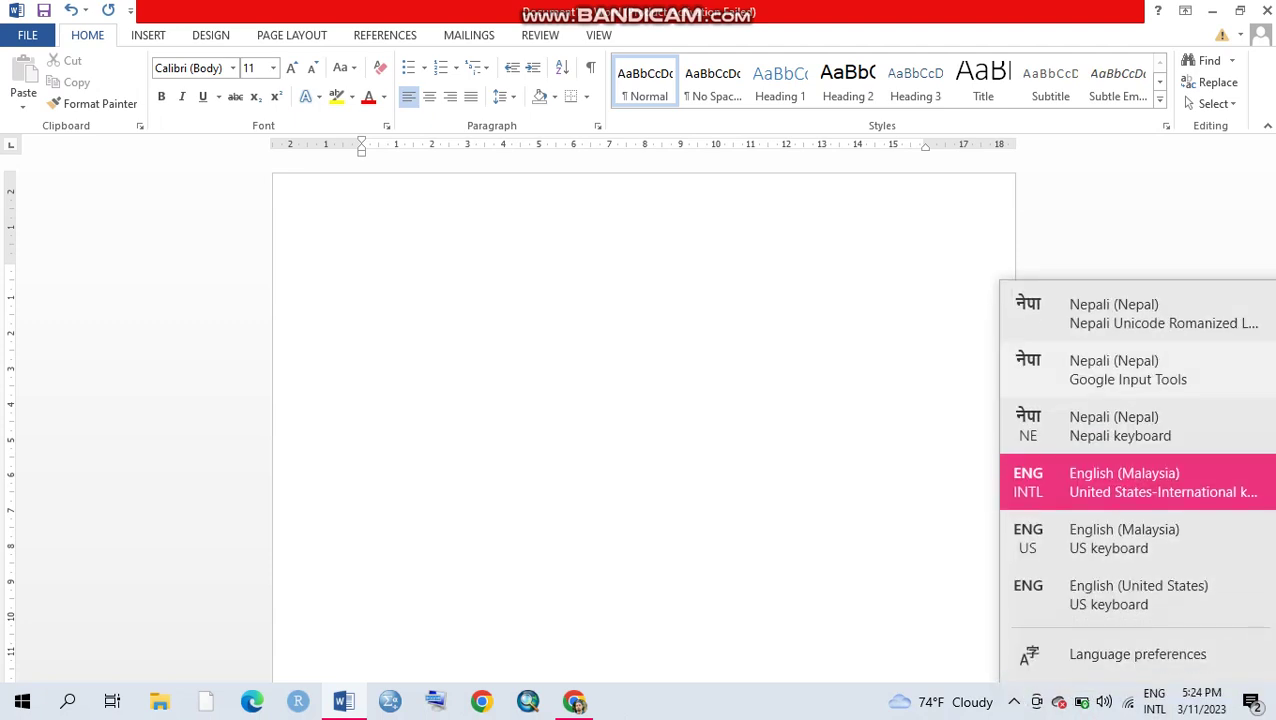
key(alt+shift)
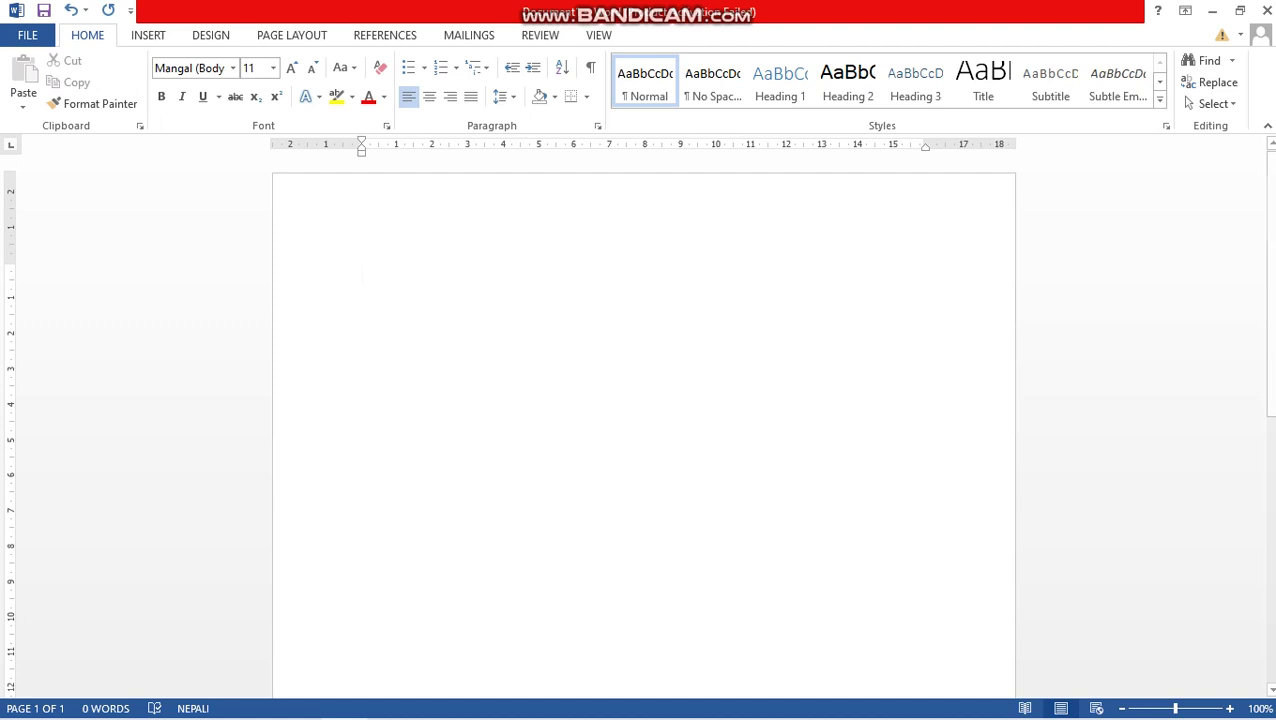
text(mero)
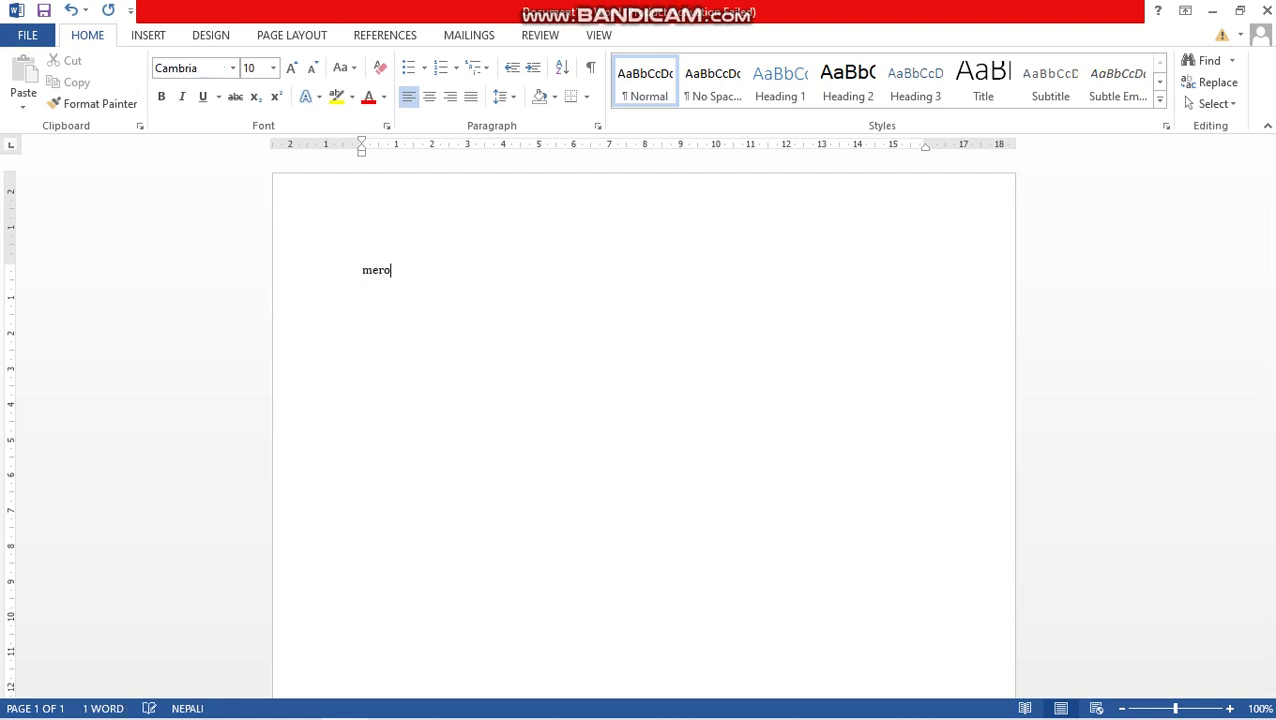
Step: Add nine blank lines below the word "mero"
key(Return)
key(Return)
key(Return)
key(Return)
key(Return)
key(Return)
key(Return)
key(Return)
key(Return)
Step: Try the Nepali keyboard as the input method and check the list of available input methods
mouse_move(575, 702)
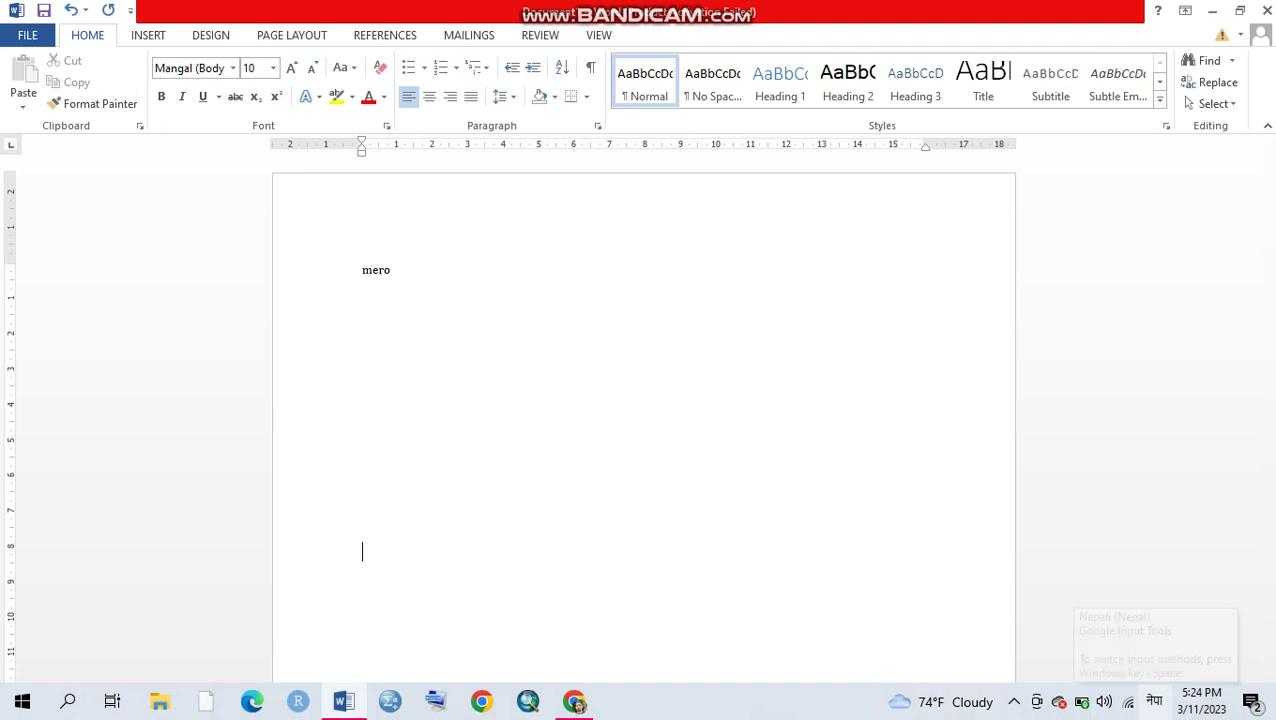
click(1154, 702)
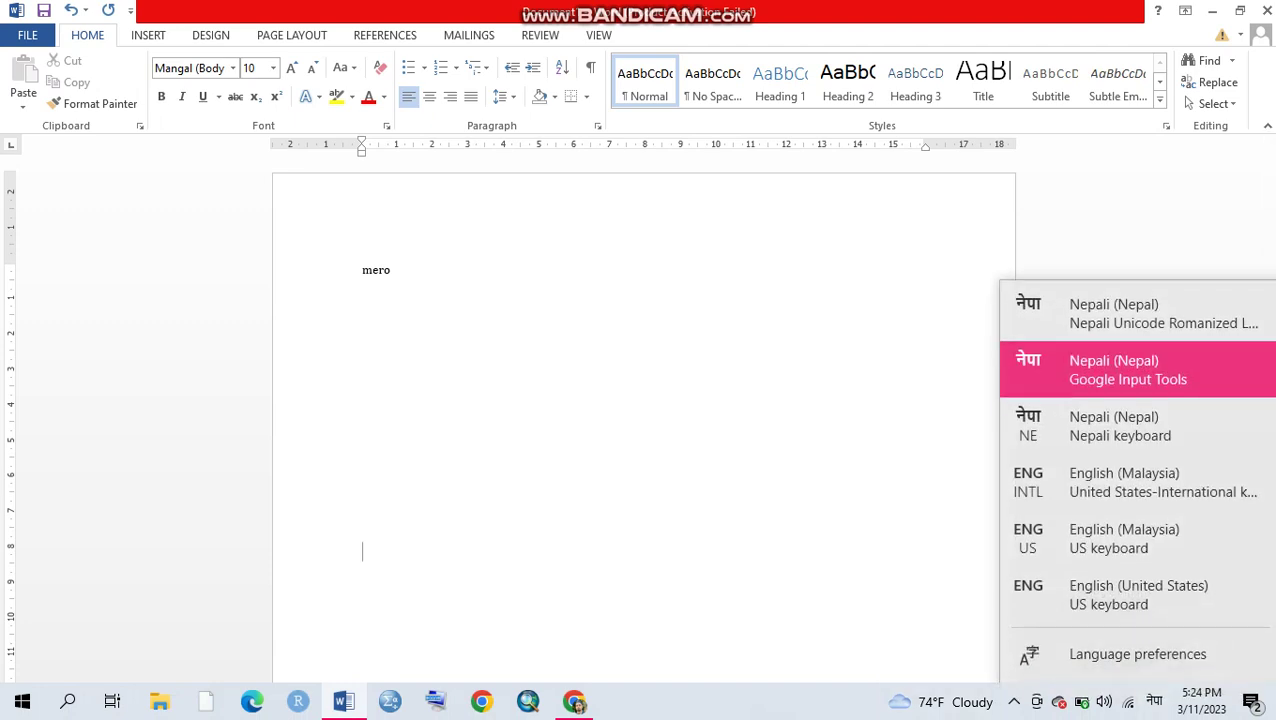
click(1120, 426)
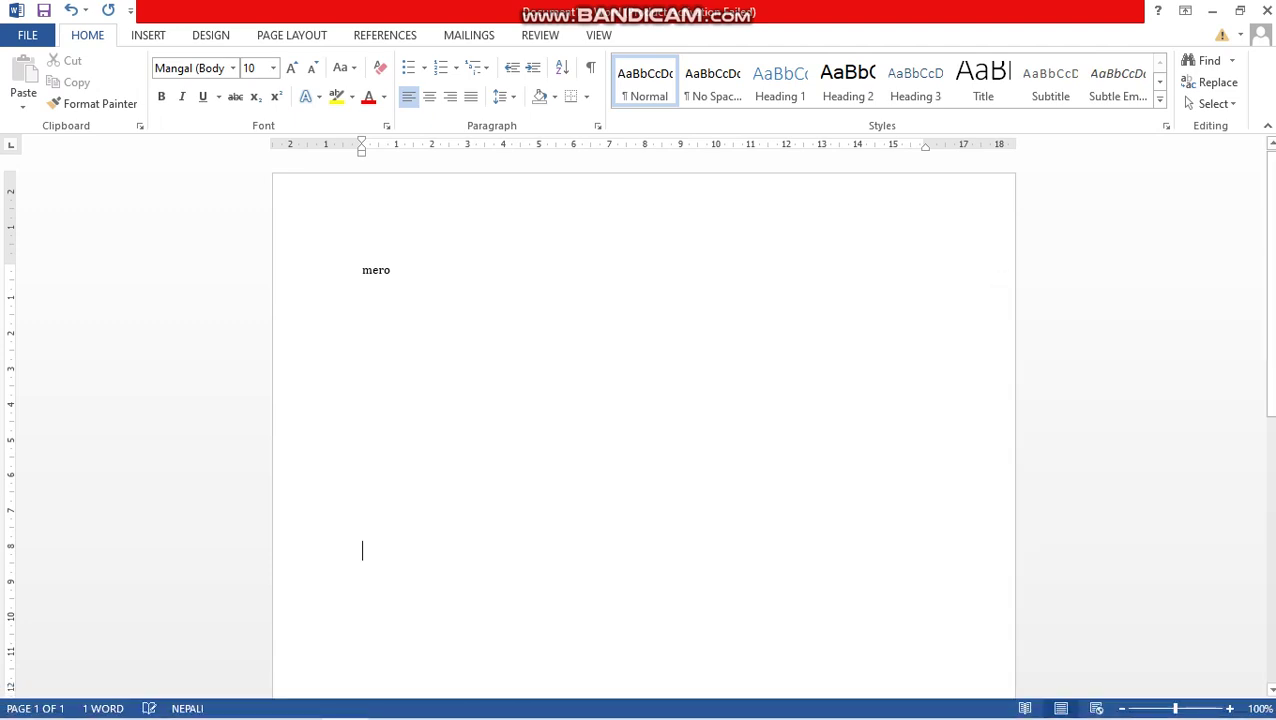
click(1154, 702)
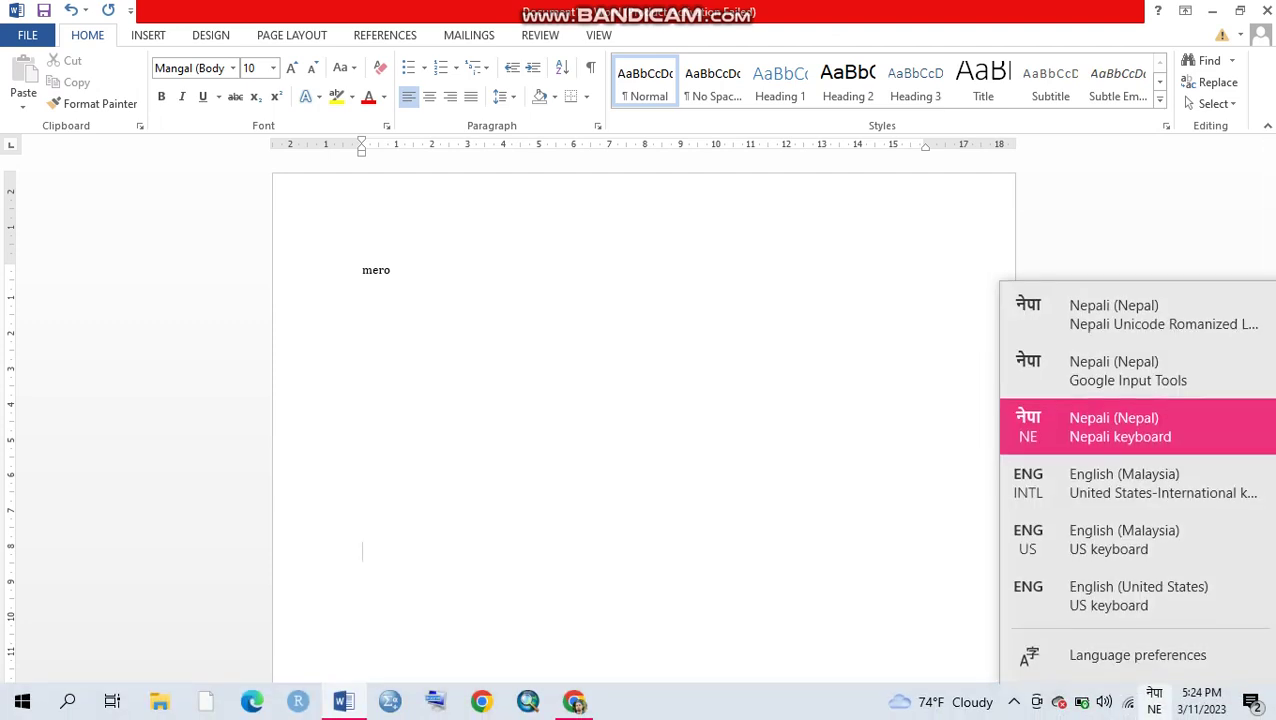
key(Escape)
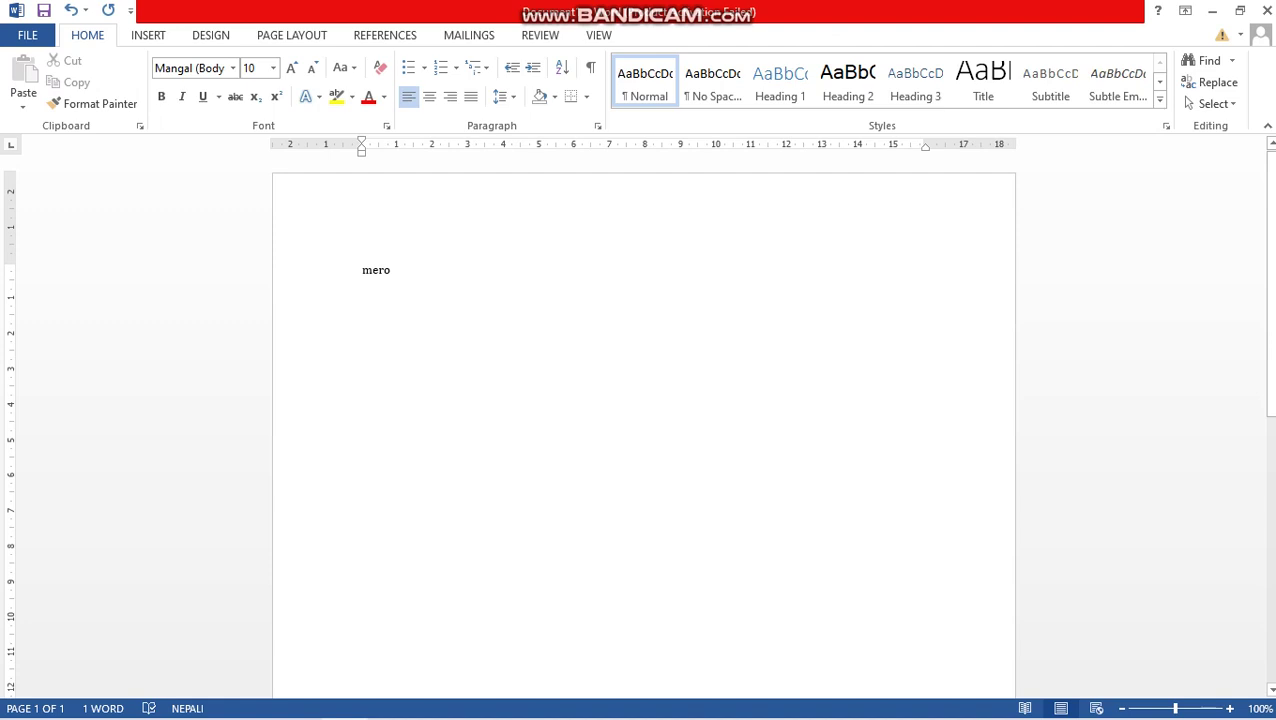
Step: Delete the word "mero" from the first line of the document
click(391, 270)
key(BackSpace)
key(BackSpace)
key(BackSpace)
key(BackSpace)
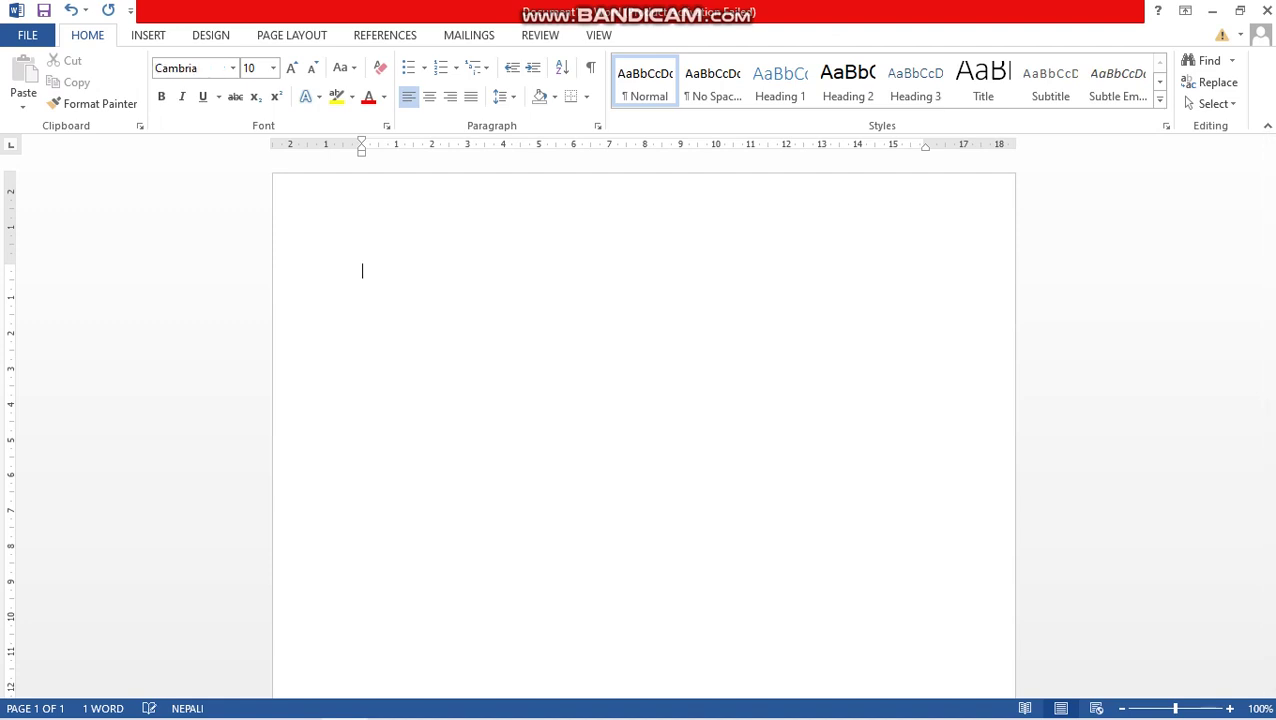
Step: Try writing "mer" on the empty first line, and remove the letters again
text(mer)
key(BackSpace)
key(BackSpace)
key(BackSpace)
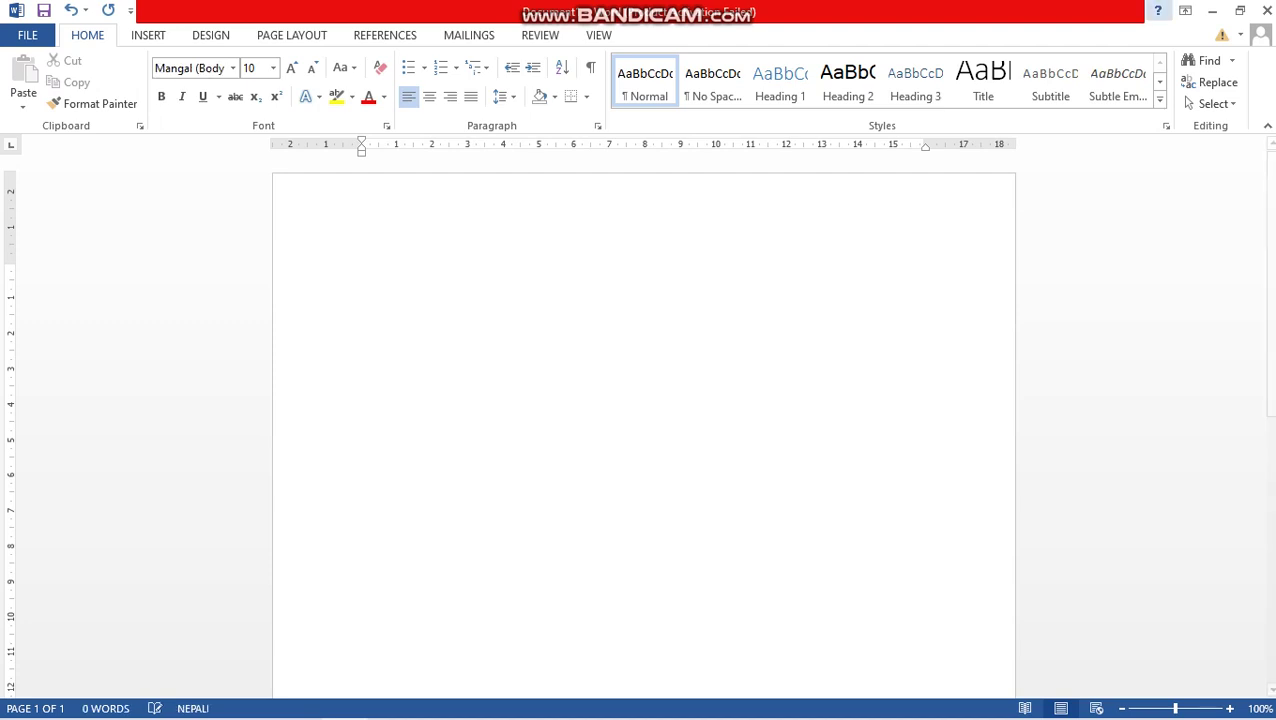
mouse_move(640, 716)
mouse_move(576, 703)
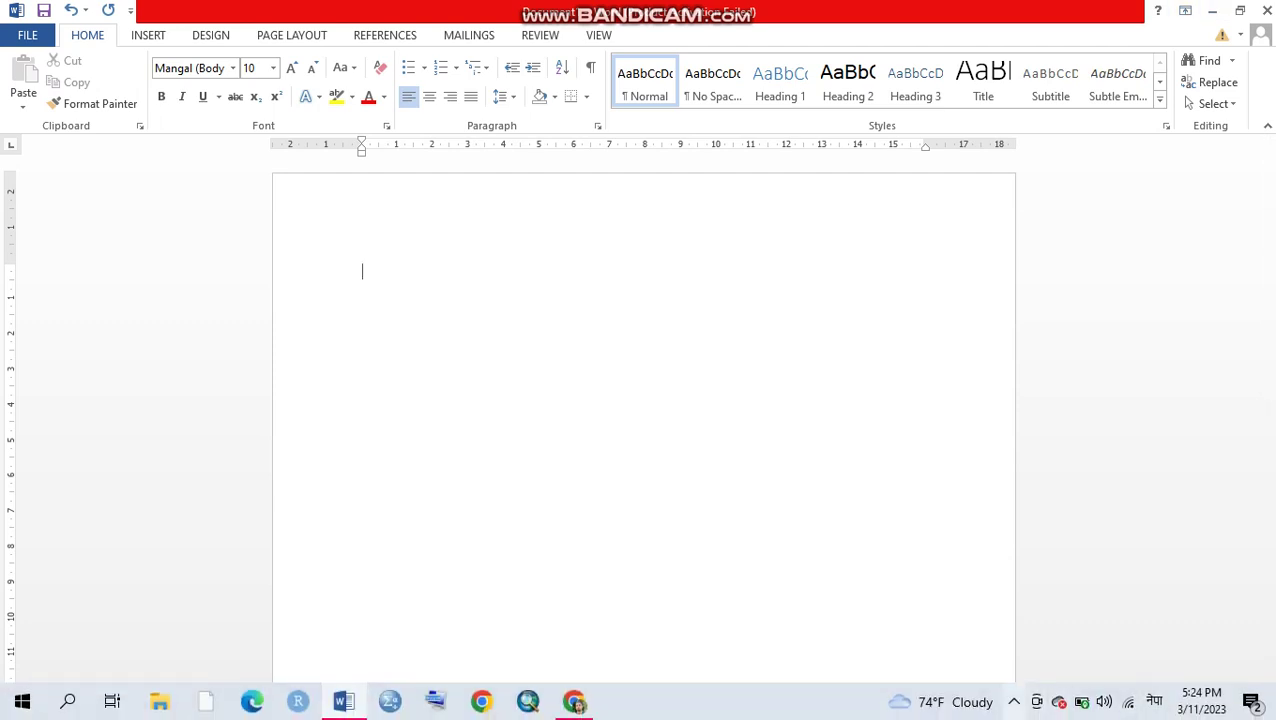
click(1014, 702)
click(977, 664)
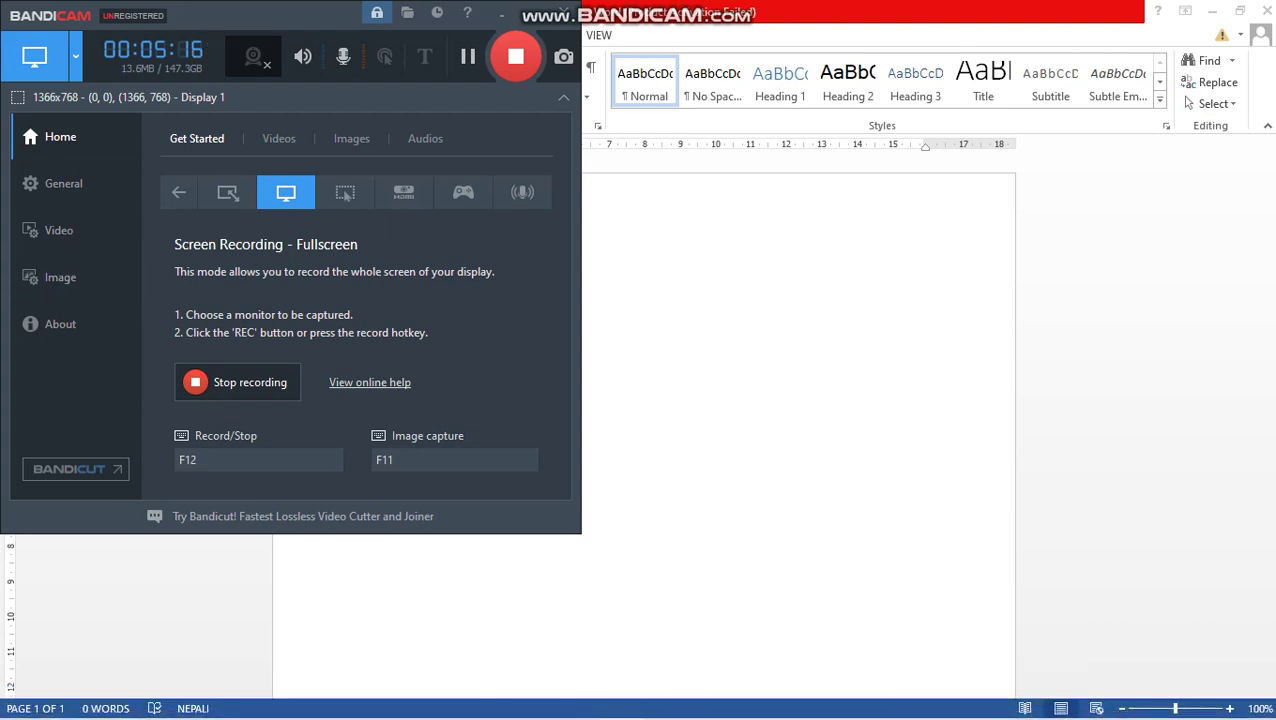
drag(463, 56, 866, 202)
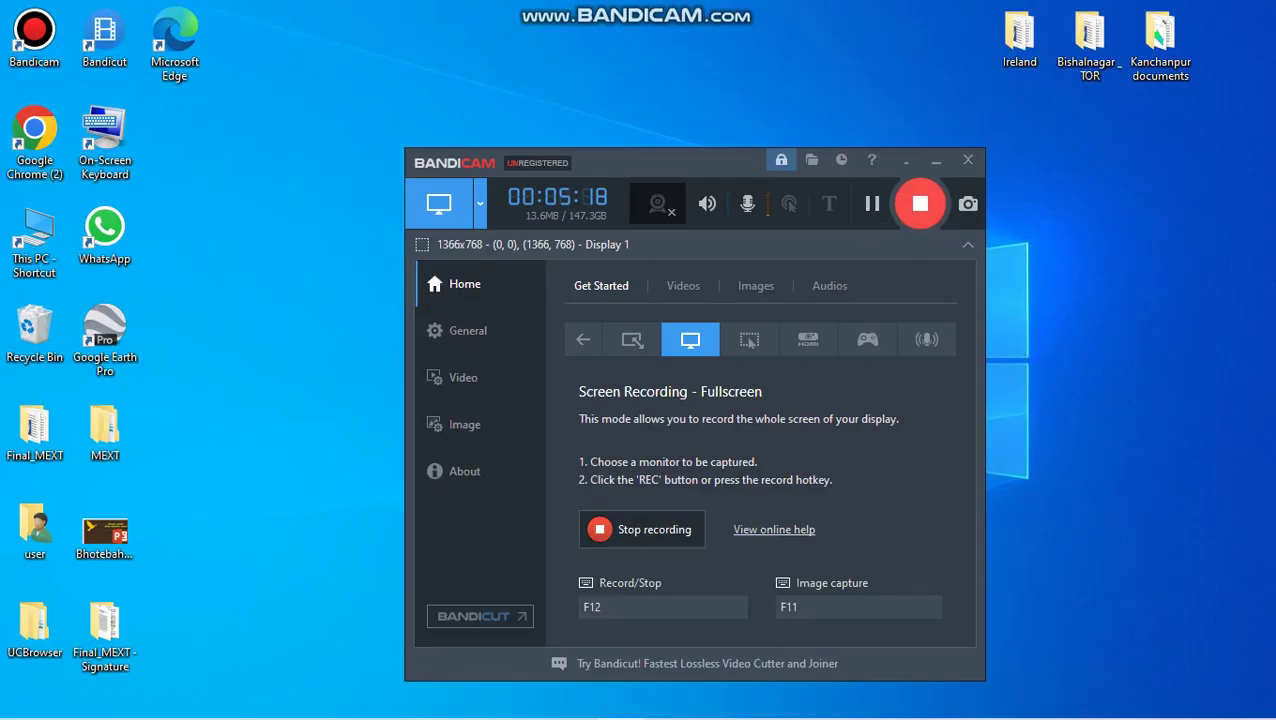